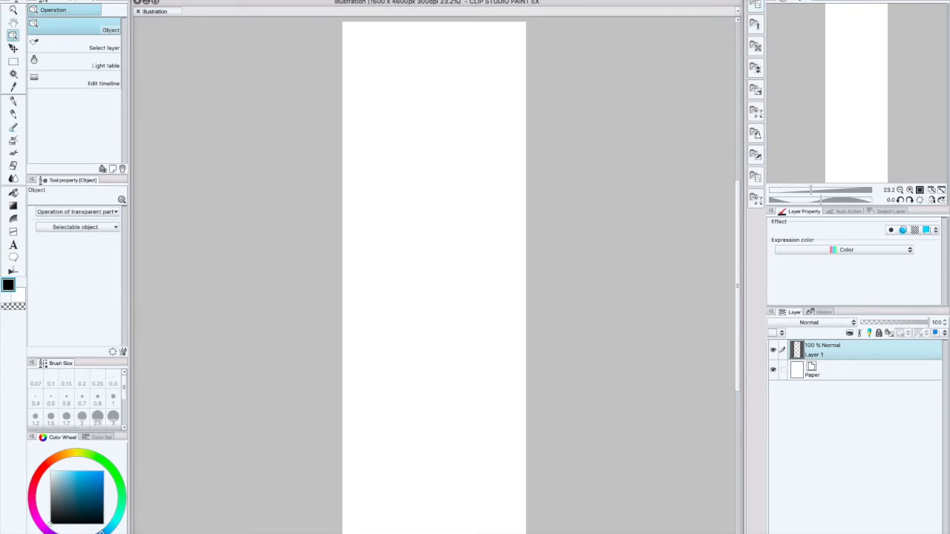
# Browse the material library's Download, 3D, Image material, Manga material and Monochromatic pattern categories
pyautogui.click(755, 177)
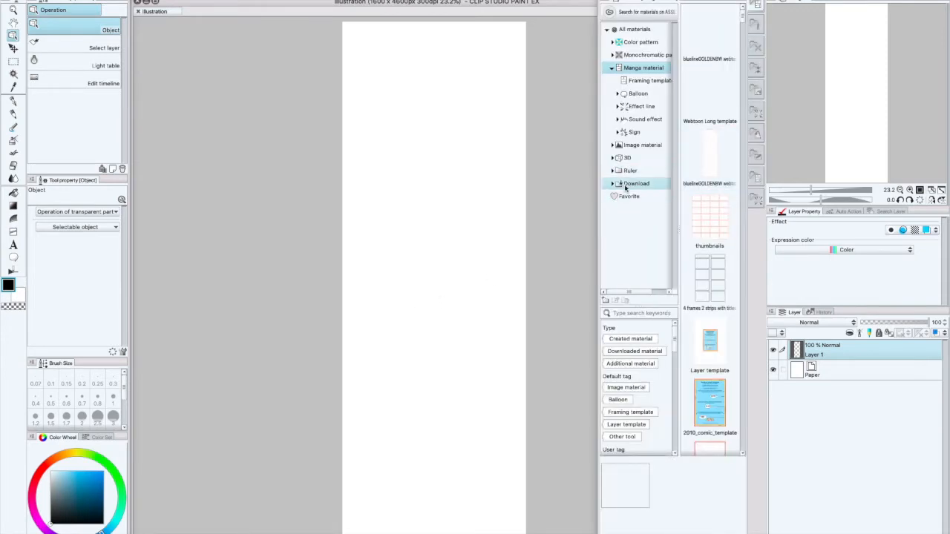
pyautogui.click(625, 185)
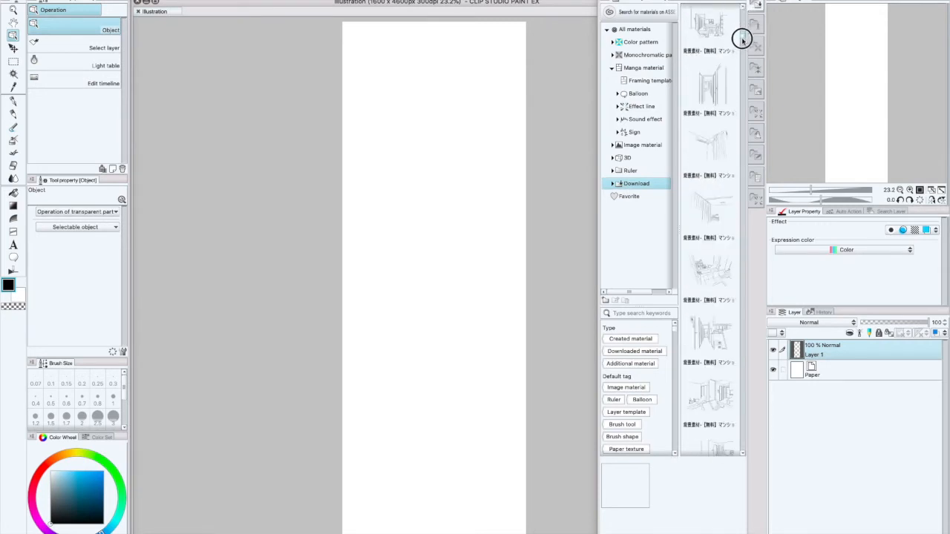
pyautogui.moveTo(742, 44)
pyautogui.mouseDown()
pyautogui.moveTo(743, 85)
pyautogui.moveTo(742, 14)
pyautogui.mouseUp()
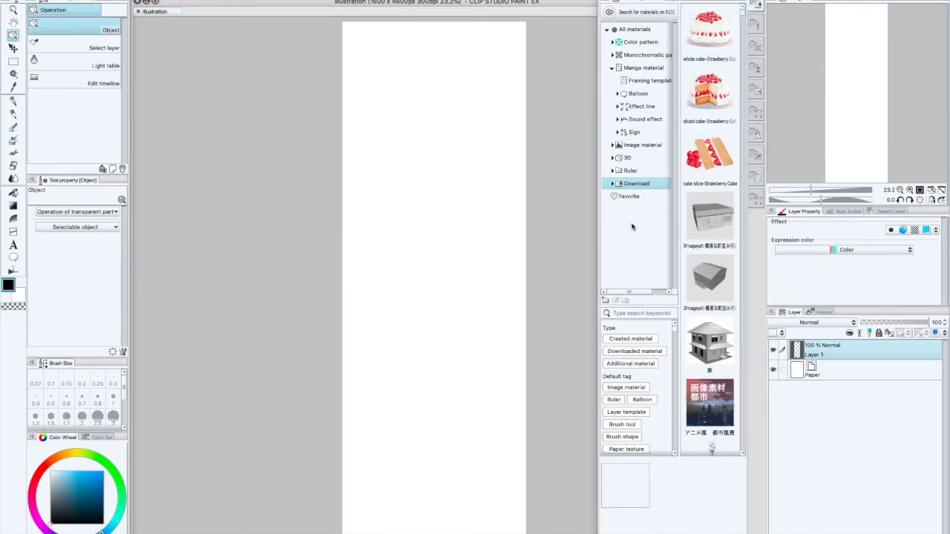
pyautogui.click(623, 171)
pyautogui.click(627, 158)
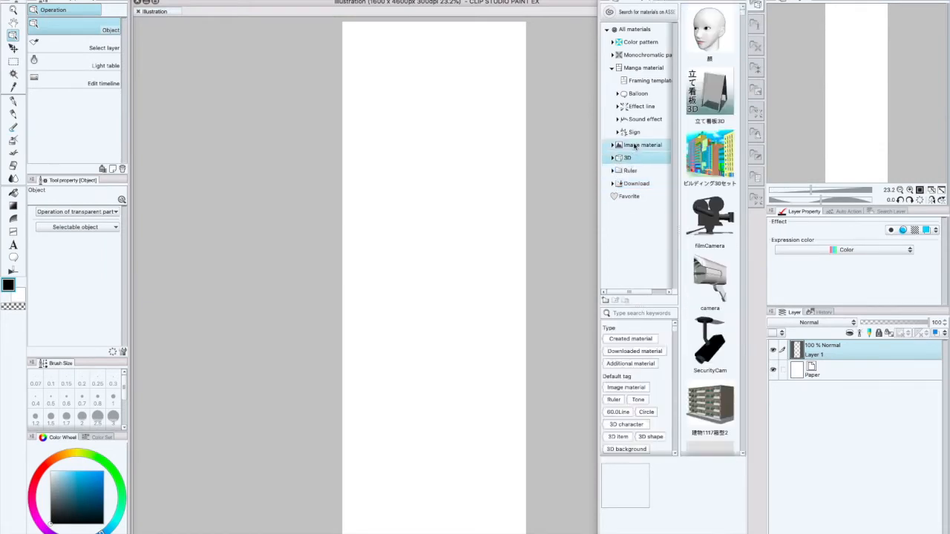
pyautogui.click(632, 146)
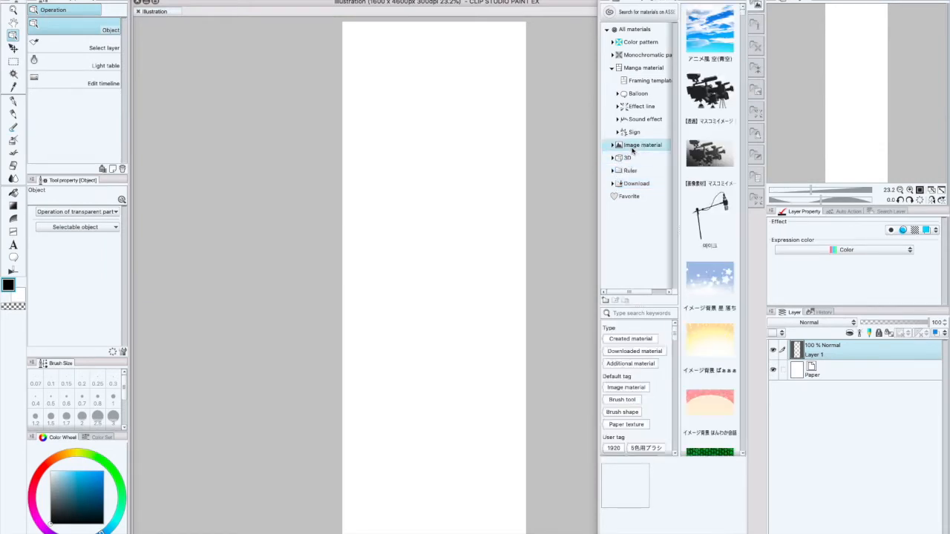
pyautogui.click(612, 68)
pyautogui.click(622, 70)
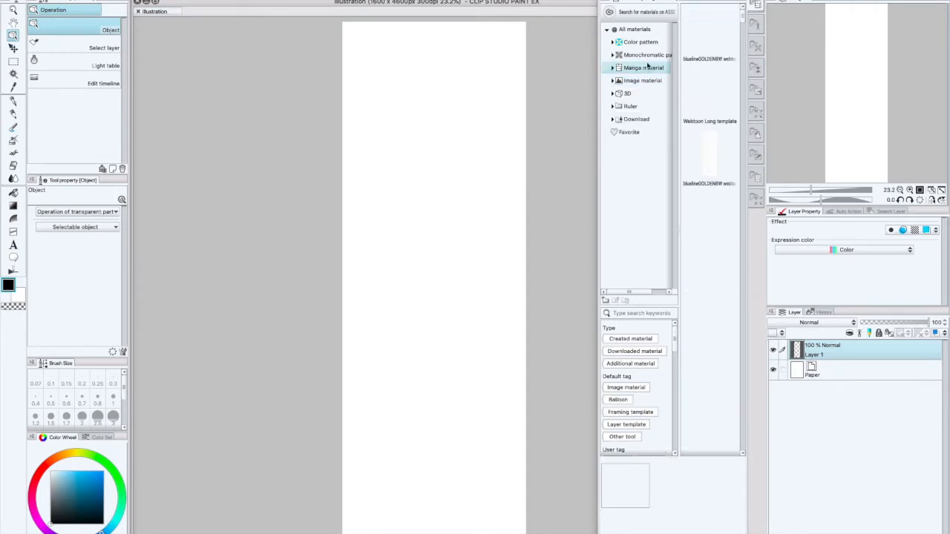
pyautogui.click(624, 58)
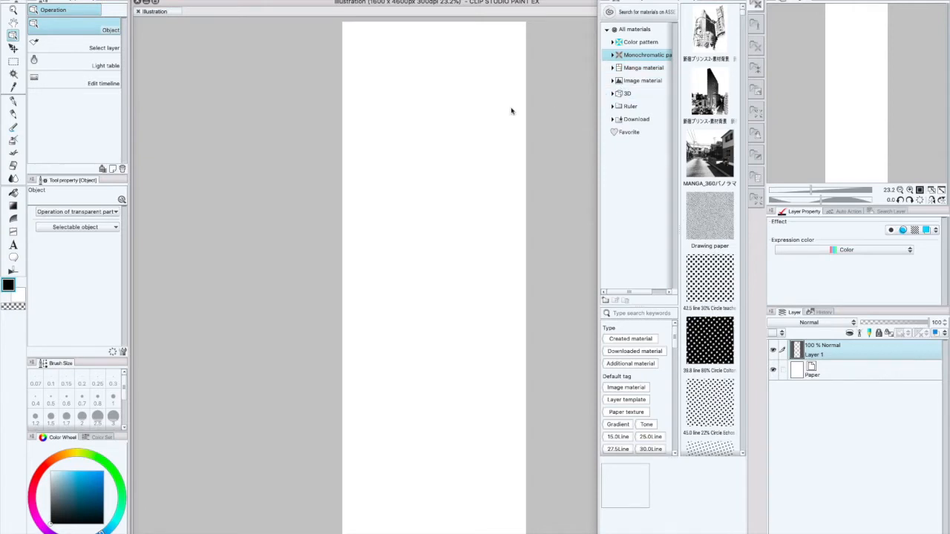
pyautogui.press('Tab')
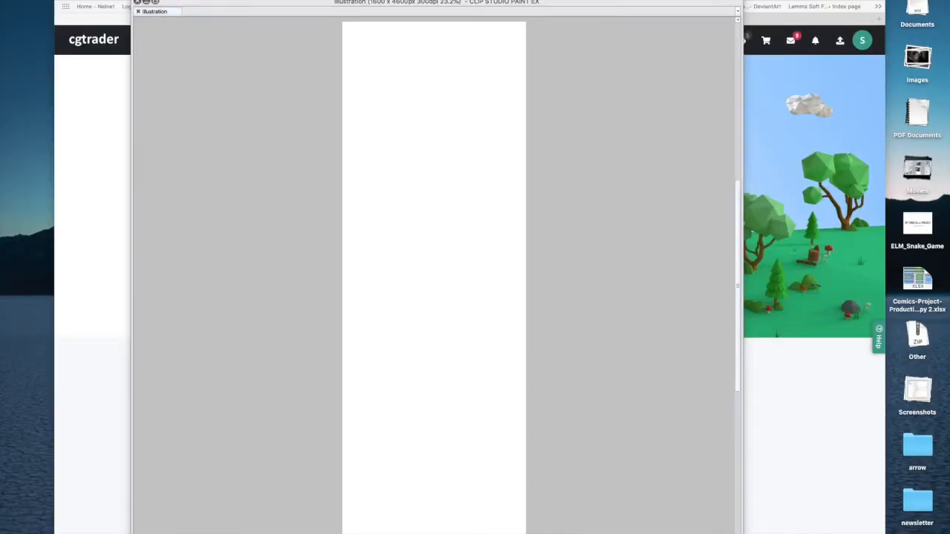
pyautogui.press('Tab')
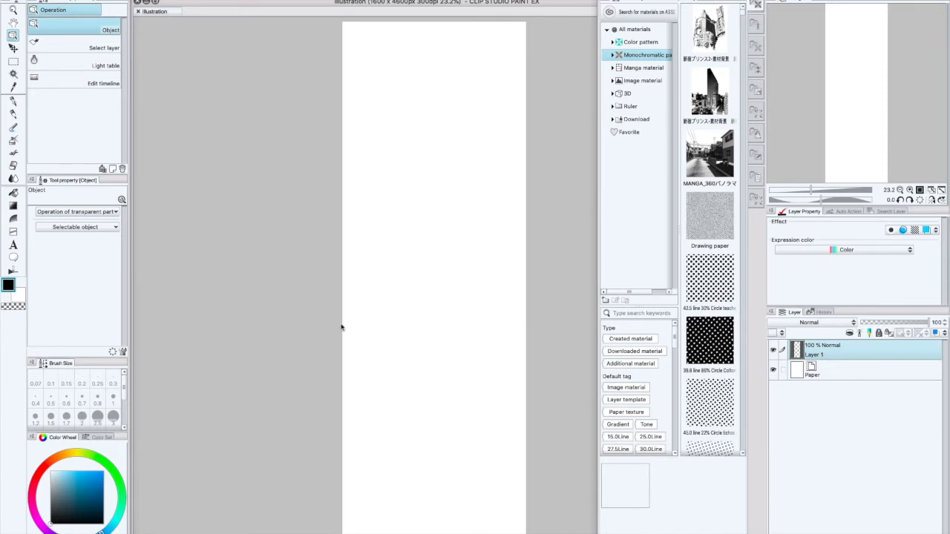
# Handwrite ".Fbx" near the upper end of the canvas using the Milli pen marker at brush size 2.5
pyautogui.click(12, 113)
pyautogui.click(13, 101)
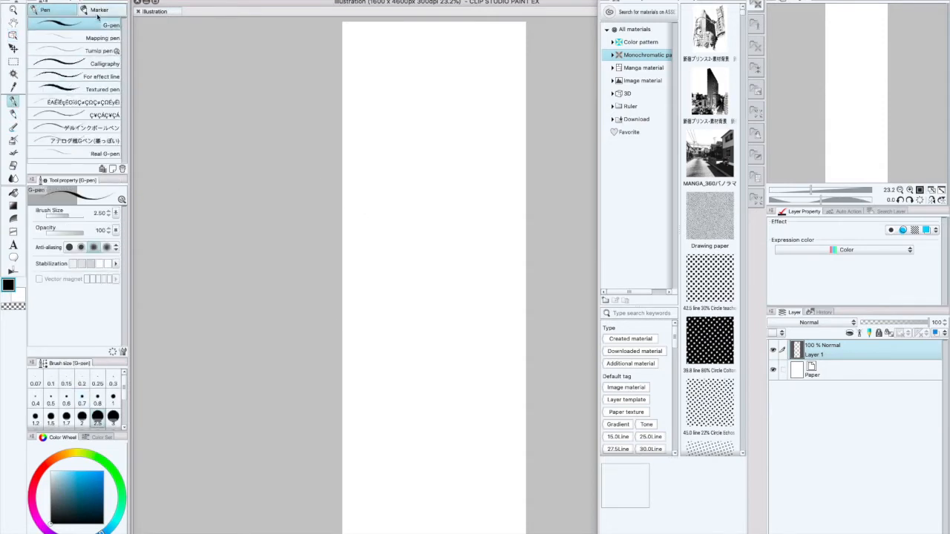
pyautogui.click(100, 9)
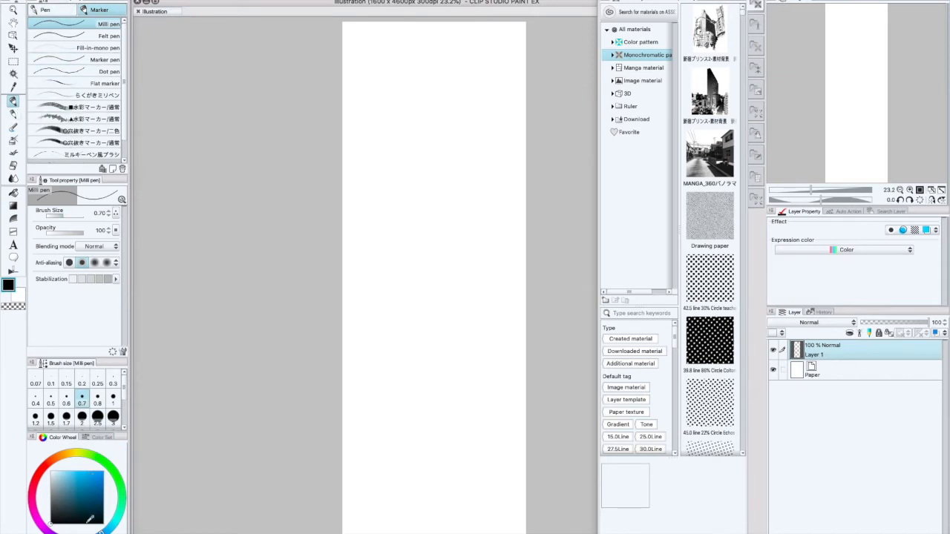
pyautogui.click(97, 416)
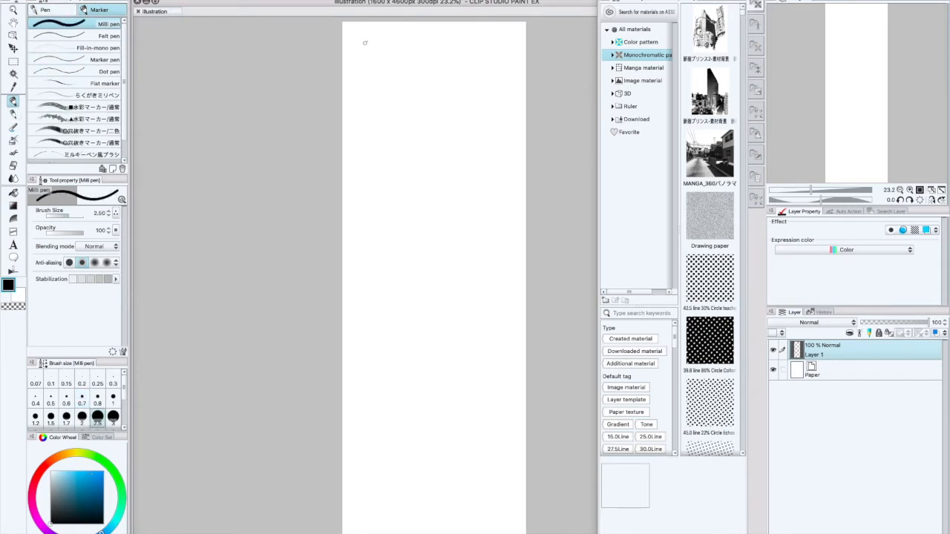
pyautogui.moveTo(365, 93)
pyautogui.mouseDown()
pyautogui.moveTo(376, 69)
pyautogui.moveTo(381, 88)
pyautogui.moveTo(391, 75)
pyautogui.moveTo(382, 91)
pyautogui.moveTo(407, 87)
pyautogui.mouseUp()
pyautogui.click(380, 91)
pyautogui.moveTo(412, 75); pyautogui.dragTo(403, 94)
pyautogui.click(358, 92)
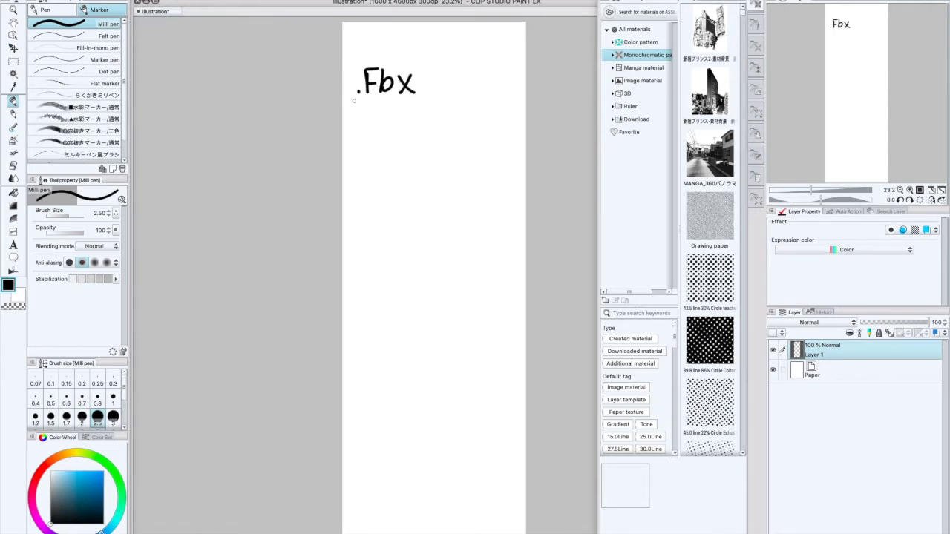
# Handwrite ".6kt" and ".6kh" on two separate lines beneath ".Fbx"
pyautogui.moveTo(361, 112)
pyautogui.mouseDown()
pyautogui.moveTo(358, 141)
pyautogui.moveTo(355, 131)
pyautogui.moveTo(375, 139)
pyautogui.mouseUp()
pyautogui.moveTo(387, 116)
pyautogui.mouseDown()
pyautogui.moveTo(377, 127)
pyautogui.moveTo(391, 138)
pyautogui.moveTo(413, 124)
pyautogui.mouseUp()
pyautogui.moveTo(371, 154)
pyautogui.mouseDown()
pyautogui.moveTo(364, 182)
pyautogui.moveTo(359, 172)
pyautogui.mouseUp()
pyautogui.click(351, 139)
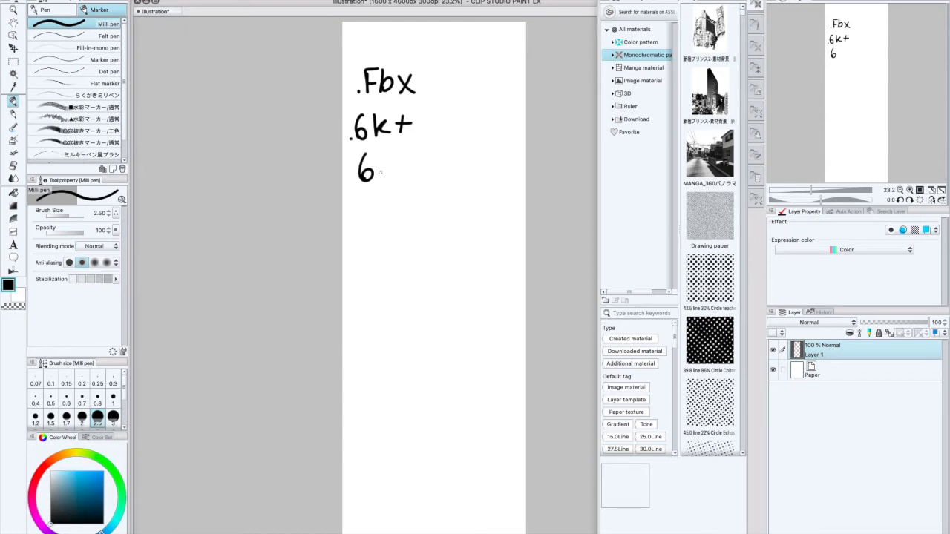
pyautogui.moveTo(382, 156)
pyautogui.mouseDown()
pyautogui.moveTo(380, 178)
pyautogui.moveTo(396, 178)
pyautogui.moveTo(401, 165)
pyautogui.moveTo(409, 178)
pyautogui.mouseUp()
pyautogui.click(354, 179)
# Handwrite ".lwo" and ".lws" as the next two lines of the file format list
pyautogui.moveTo(369, 201)
pyautogui.mouseDown()
pyautogui.moveTo(370, 226)
pyautogui.moveTo(403, 220)
pyautogui.moveTo(391, 209)
pyautogui.mouseUp()
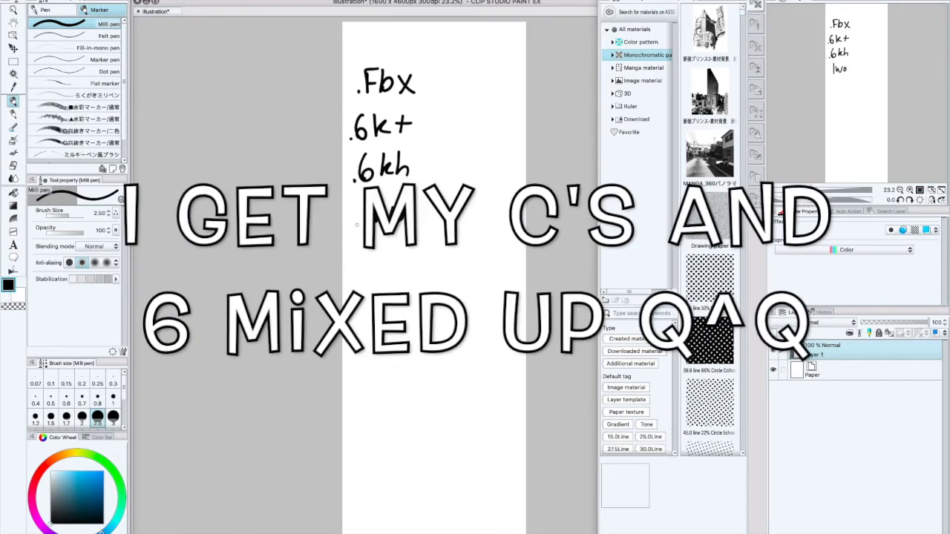
pyautogui.moveTo(369, 254)
pyautogui.mouseDown()
pyautogui.moveTo(371, 271)
pyautogui.moveTo(394, 256)
pyautogui.moveTo(400, 272)
pyautogui.mouseUp()
pyautogui.click(359, 269)
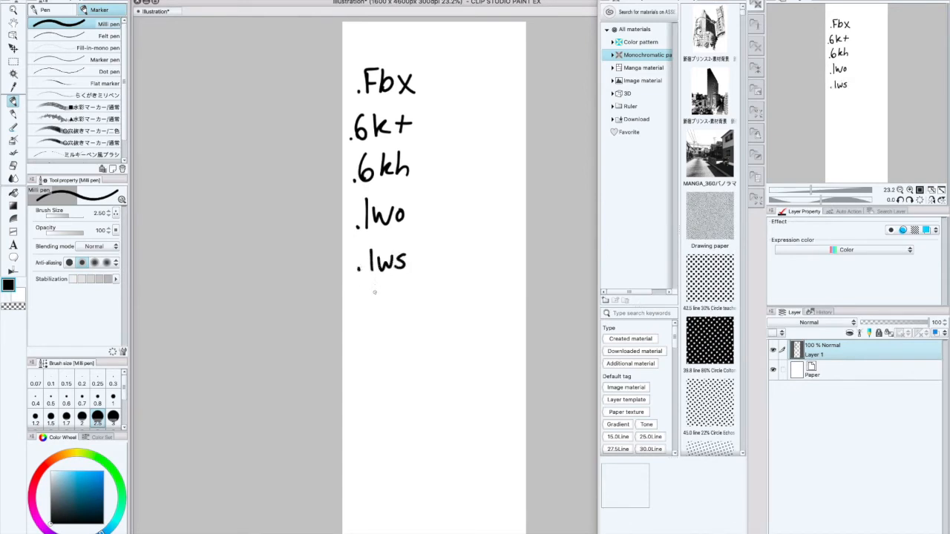
# Handwrite ".obj" below the list and emphasize it with an arrow, two hearts, a surrounding box and underlines
pyautogui.moveTo(380, 290); pyautogui.dragTo(394, 304)
pyautogui.click(403, 287)
pyautogui.moveTo(448, 293)
pyautogui.mouseDown()
pyautogui.moveTo(424, 294)
pyautogui.moveTo(475, 293)
pyautogui.moveTo(475, 276)
pyautogui.moveTo(452, 305)
pyautogui.moveTo(461, 303)
pyautogui.moveTo(455, 315)
pyautogui.mouseUp()
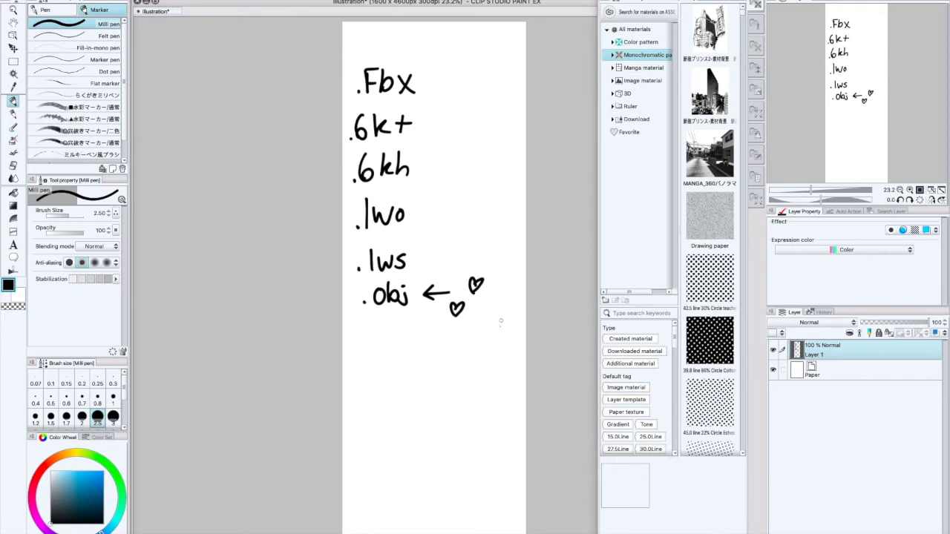
pyautogui.moveTo(488, 268)
pyautogui.mouseDown()
pyautogui.moveTo(369, 278)
pyautogui.moveTo(352, 300)
pyautogui.moveTo(360, 328)
pyautogui.moveTo(500, 324)
pyautogui.moveTo(487, 269)
pyautogui.mouseUp()
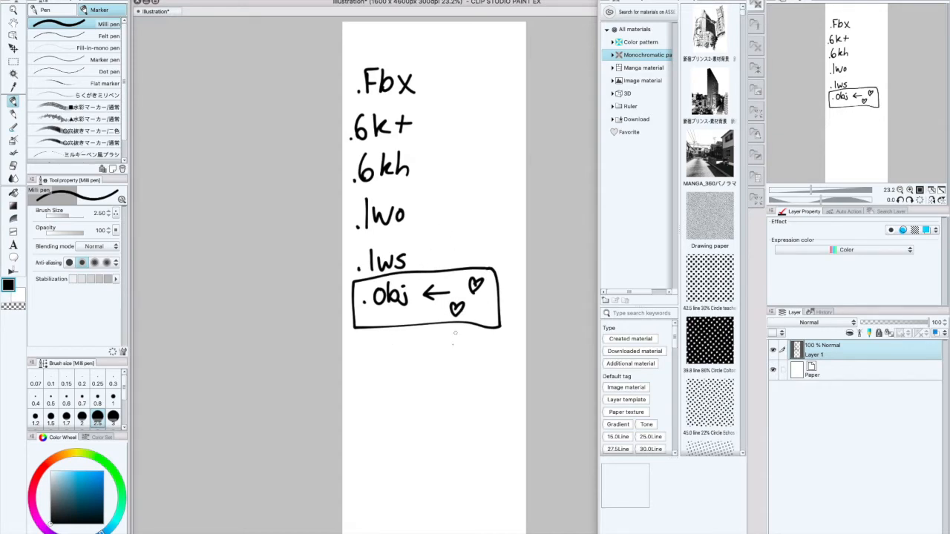
pyautogui.moveTo(364, 315)
pyautogui.mouseDown()
pyautogui.moveTo(415, 313)
pyautogui.moveTo(405, 318)
pyautogui.mouseUp()
# Import the 3D file uploads-files-1004327-house_6.obj from the Downloads folder and hide the handwritten Layer 1
pyautogui.click(109, 0)
pyautogui.moveTo(162, 120)
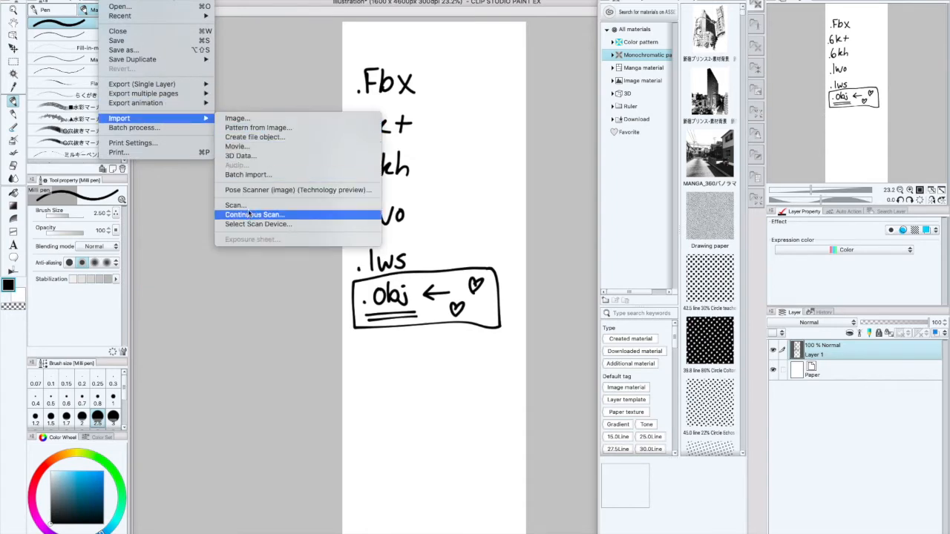
pyautogui.click(250, 157)
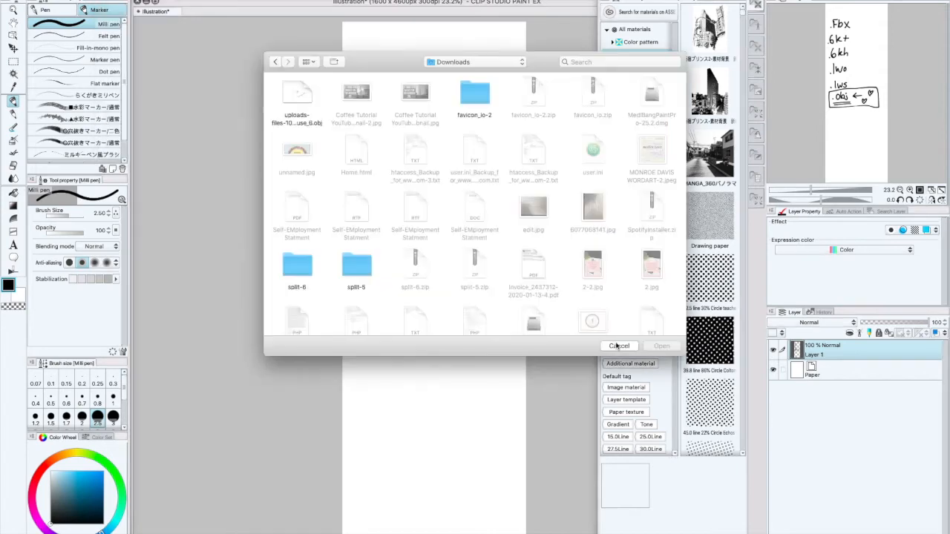
pyautogui.click(481, 65)
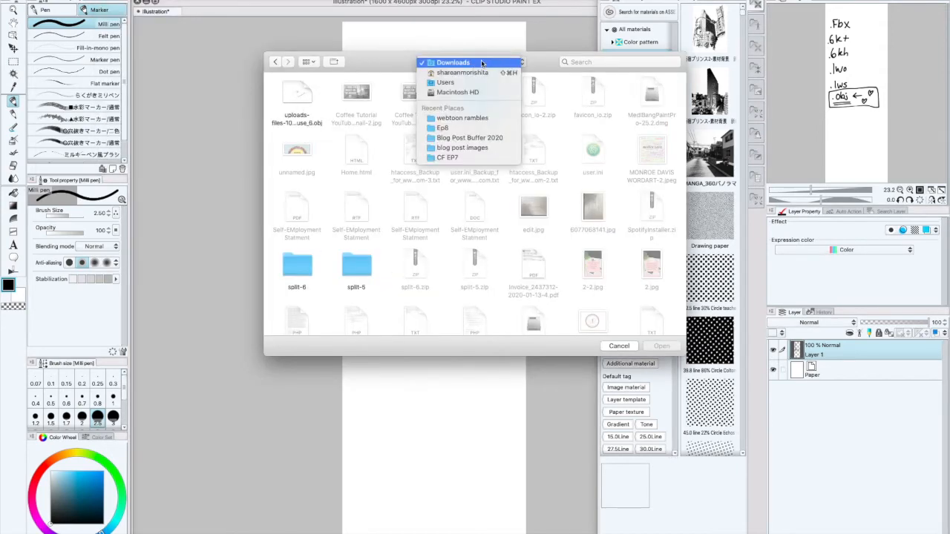
pyautogui.click(389, 66)
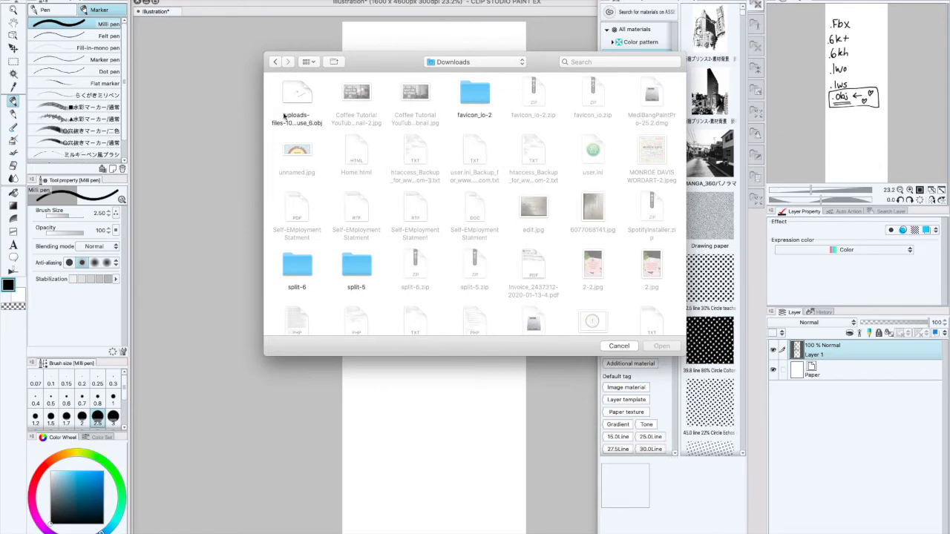
pyautogui.click(297, 93)
pyautogui.click(655, 347)
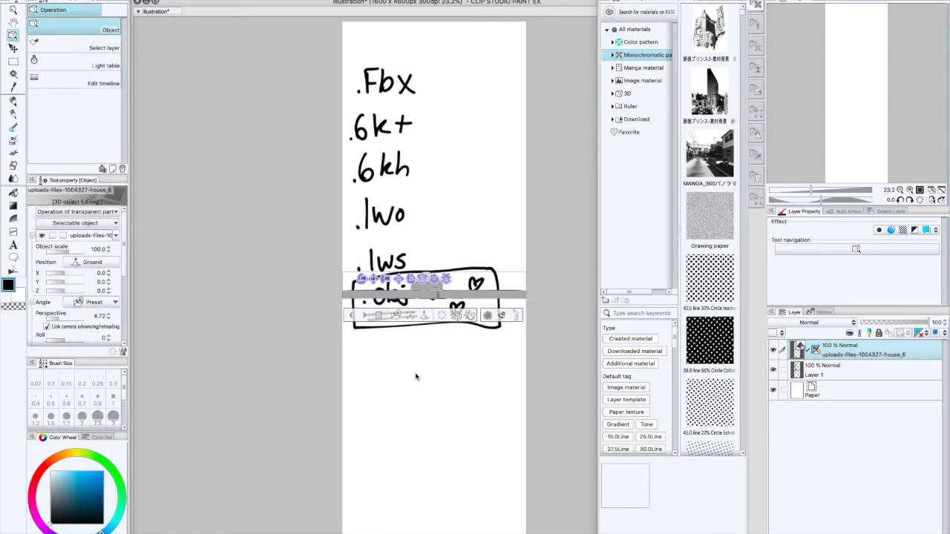
pyautogui.click(773, 370)
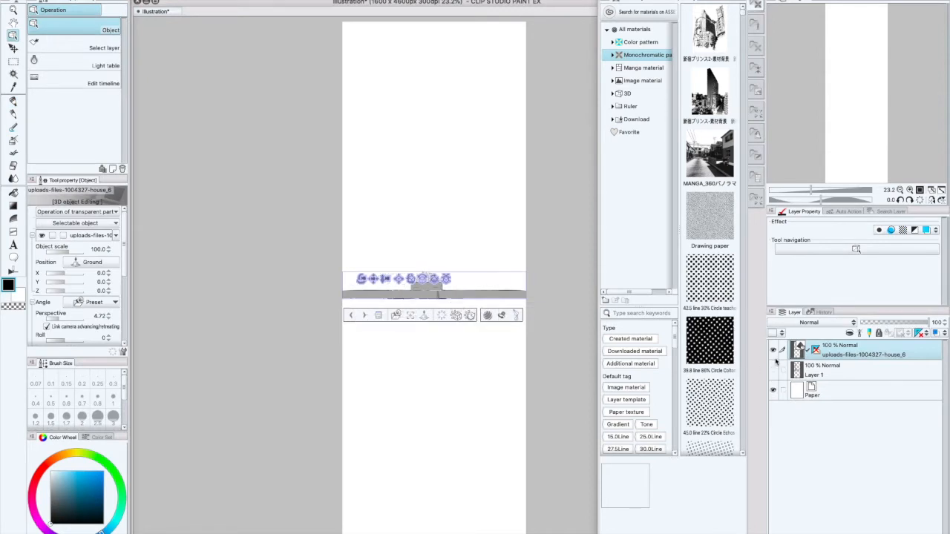
# Move the camera in on the house model and shift the view of it across the canvas
pyautogui.moveTo(384, 278); pyautogui.dragTo(300, 400)
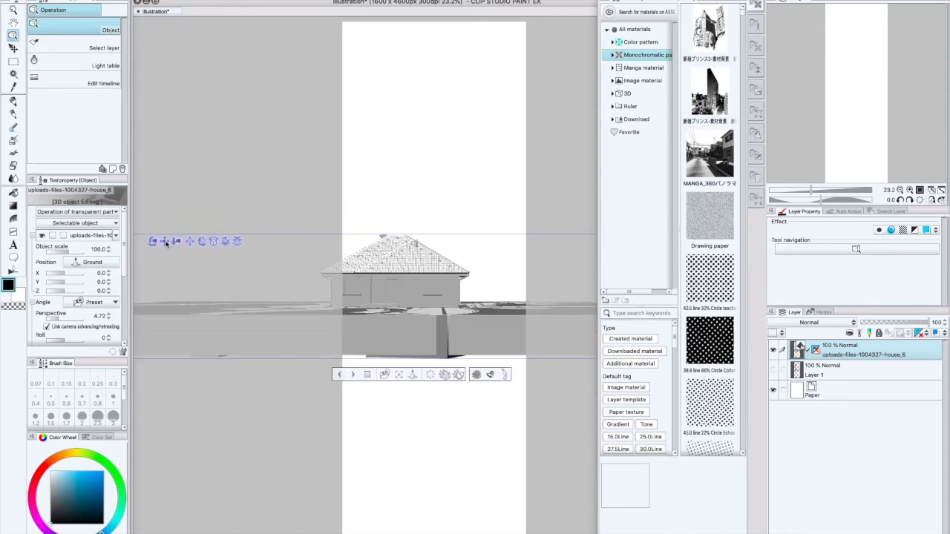
pyautogui.moveTo(167, 243)
pyautogui.mouseDown()
pyautogui.moveTo(290, 246)
pyautogui.moveTo(151, 248)
pyautogui.moveTo(153, 282)
pyautogui.moveTo(102, 250)
pyautogui.moveTo(107, 233)
pyautogui.moveTo(116, 245)
pyautogui.moveTo(154, 251)
pyautogui.mouseUp()
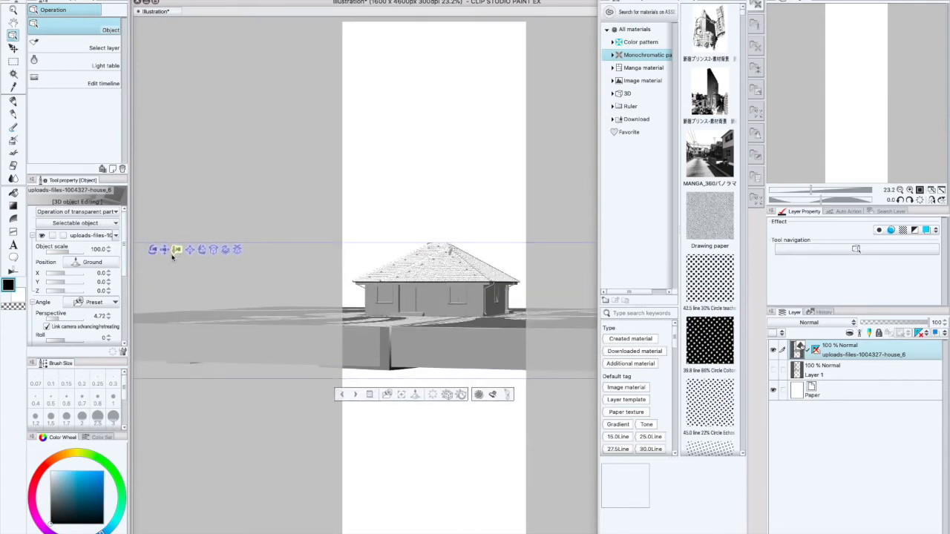
# Try several preset camera angles on the house model and settle on the front-facing close-up preset
pyautogui.click(390, 395)
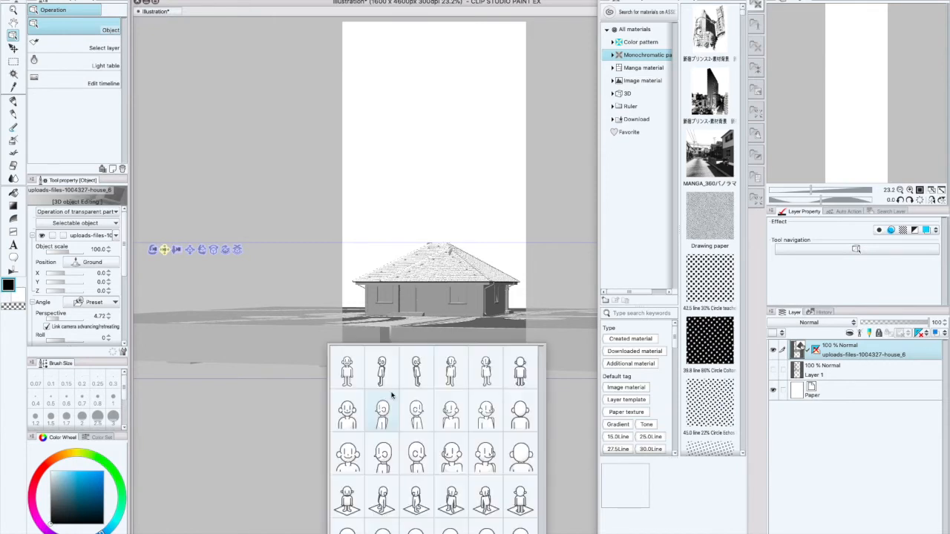
pyautogui.click(382, 408)
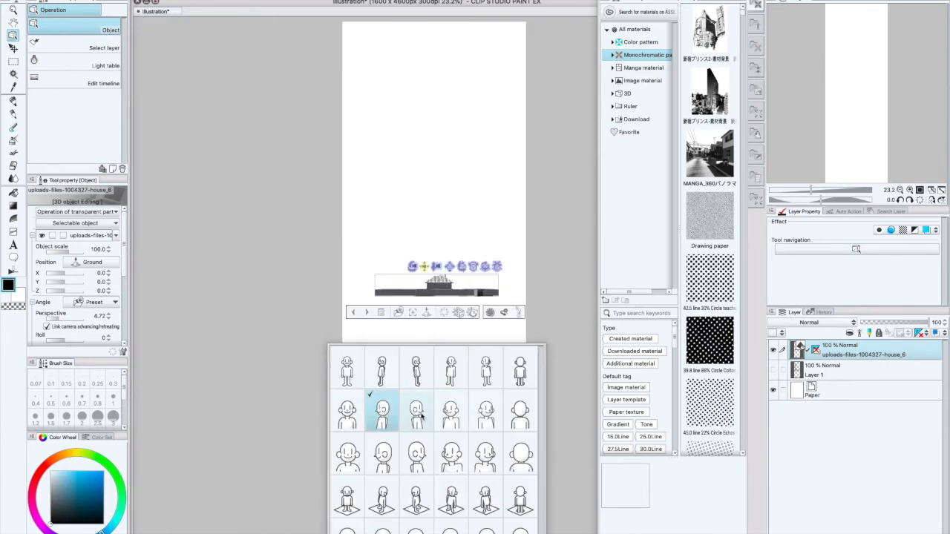
pyautogui.click(416, 411)
pyautogui.click(416, 497)
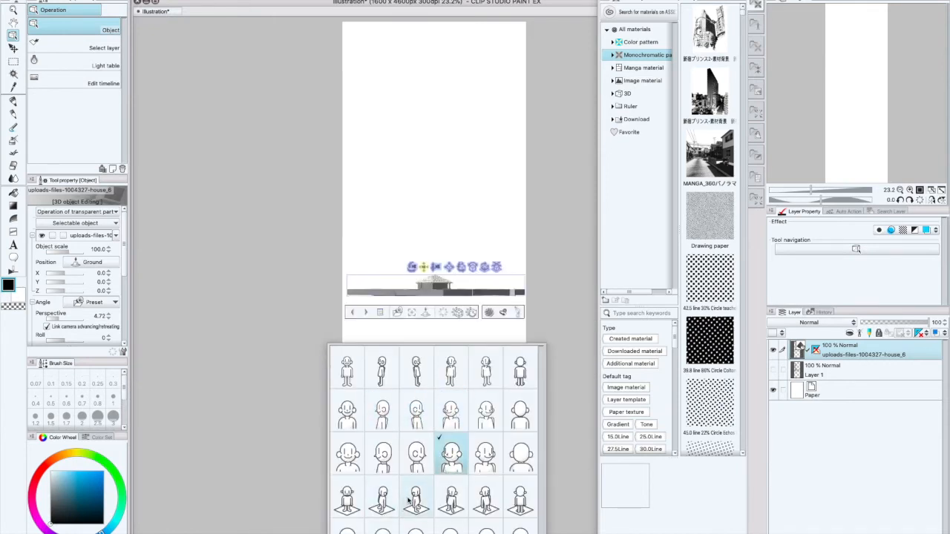
pyautogui.click(450, 503)
pyautogui.click(485, 504)
pyautogui.click(524, 506)
pyautogui.click(383, 529)
pyautogui.click(416, 529)
pyautogui.click(450, 528)
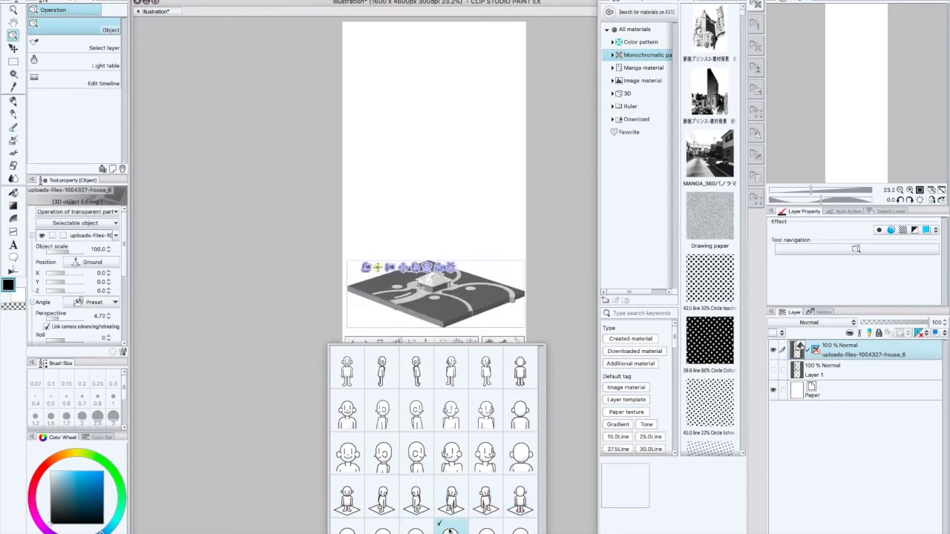
pyautogui.click(410, 373)
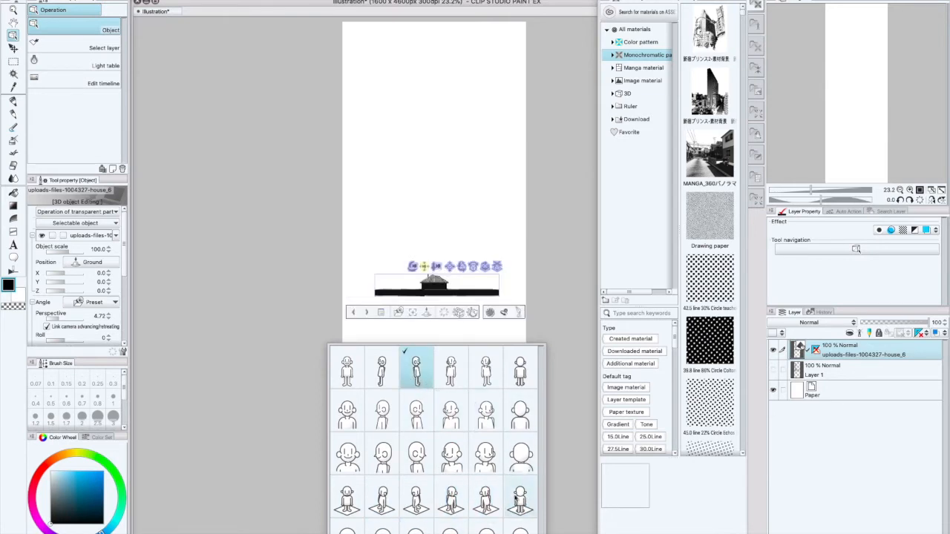
pyautogui.click(450, 529)
pyautogui.click(416, 528)
pyautogui.click(382, 529)
pyautogui.click(348, 529)
pyautogui.click(356, 490)
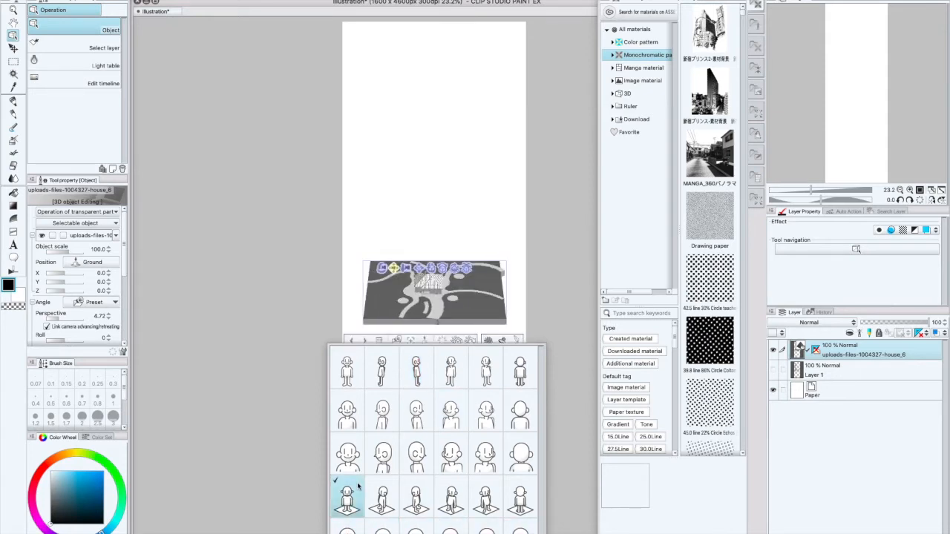
pyautogui.click(354, 454)
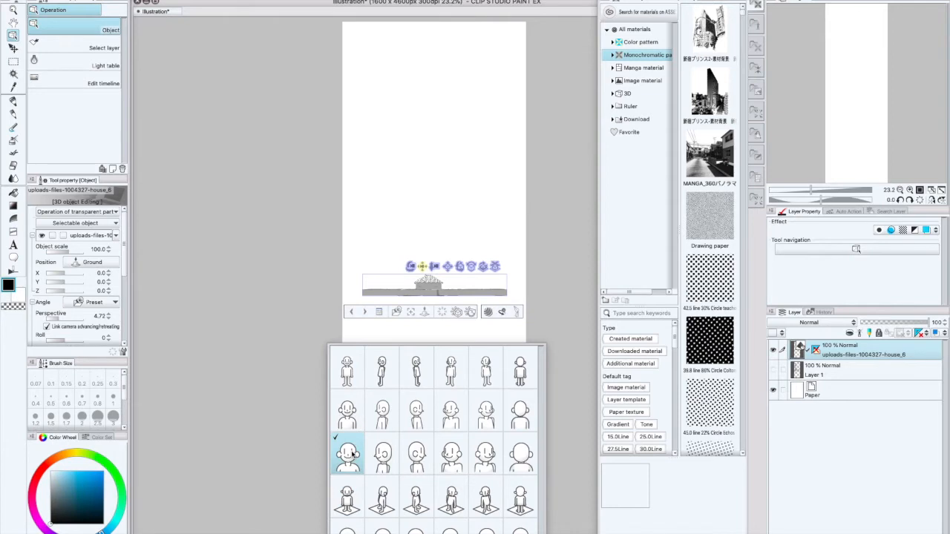
# Move the camera forward until the house spans about the width of the canvas
pyautogui.click(433, 268)
pyautogui.moveTo(430, 272); pyautogui.dragTo(418, 433)
pyautogui.click(481, 432)
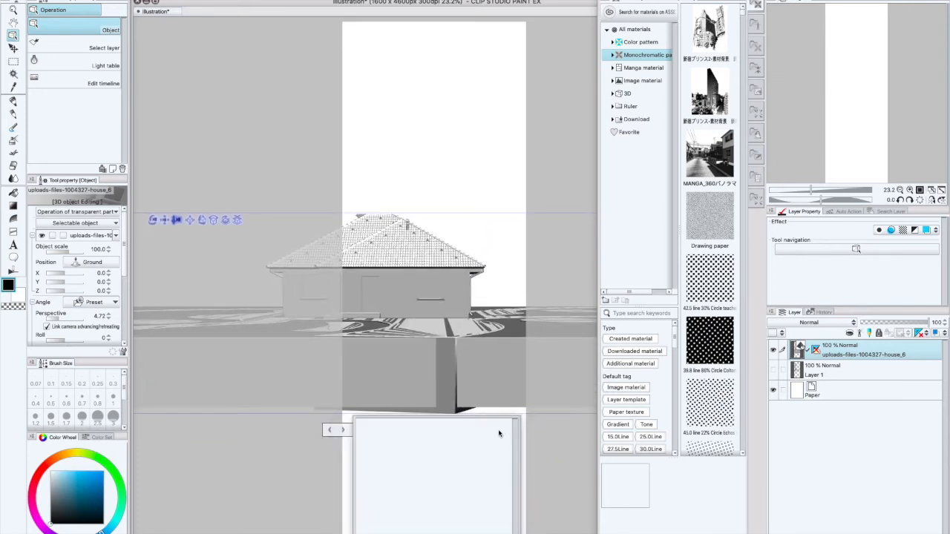
pyautogui.click(468, 429)
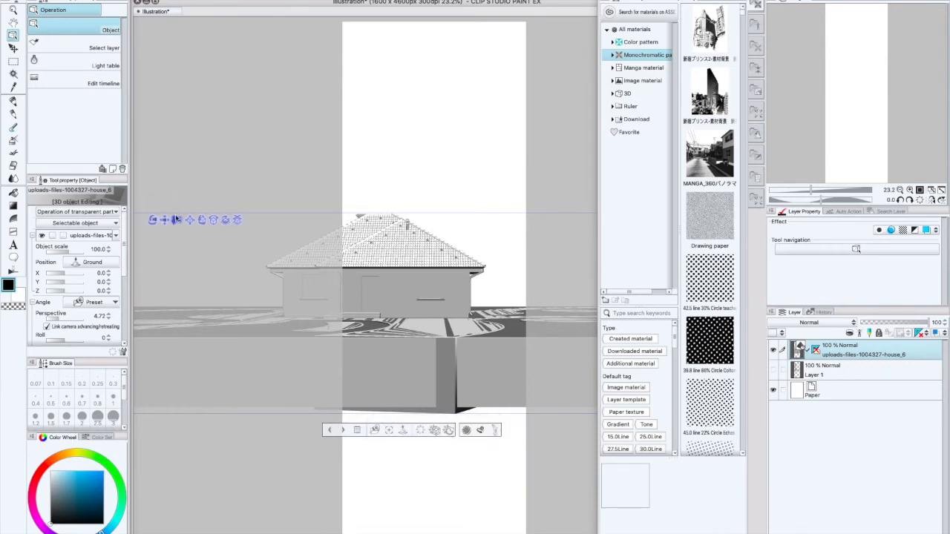
# Rotate the camera to an angled corner view of the house and aim the light source at its front walls
pyautogui.moveTo(164, 219); pyautogui.dragTo(100, 234)
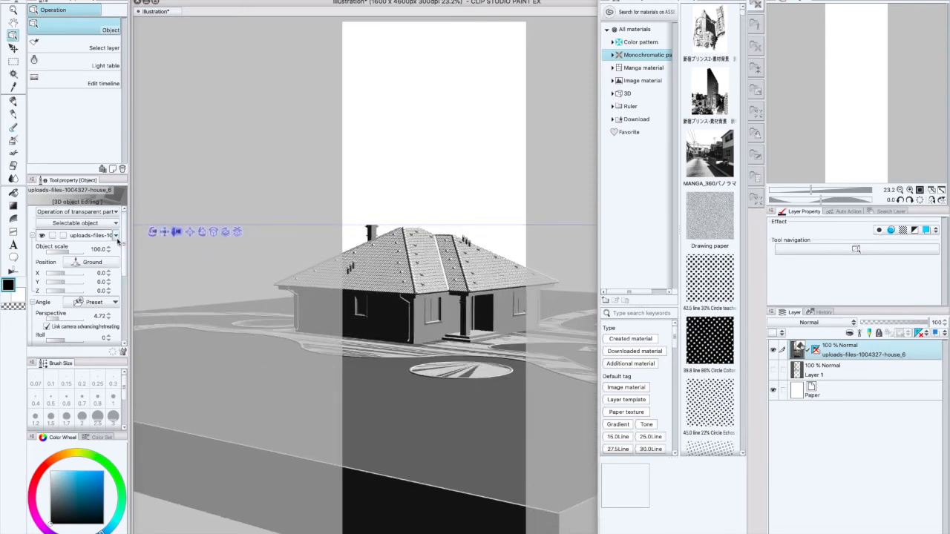
pyautogui.moveTo(122, 244); pyautogui.dragTo(122, 312)
pyautogui.moveTo(84, 281)
pyautogui.mouseDown()
pyautogui.moveTo(68, 315)
pyautogui.moveTo(89, 304)
pyautogui.moveTo(74, 284)
pyautogui.moveTo(81, 276)
pyautogui.moveTo(57, 303)
pyautogui.moveTo(77, 308)
pyautogui.moveTo(59, 312)
pyautogui.moveTo(80, 304)
pyautogui.moveTo(78, 293)
pyautogui.mouseUp()
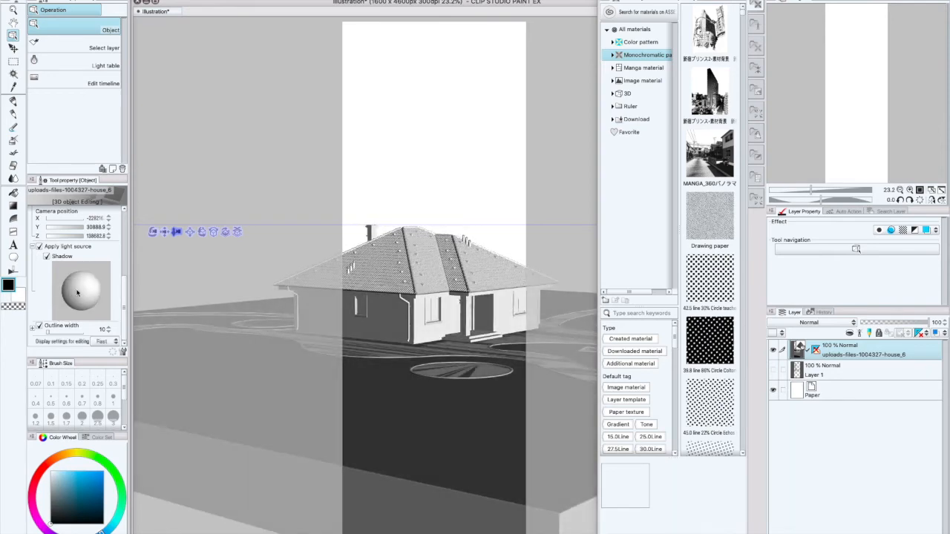
# Open LT conversion for the 3D house layer and enable the preview of the vector line extraction
pyautogui.rightClick(839, 356)
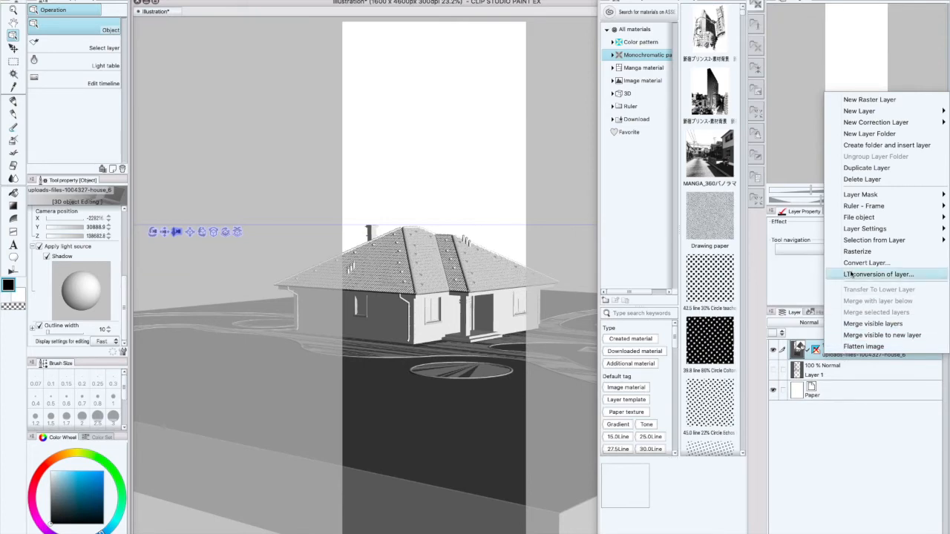
pyautogui.click(877, 275)
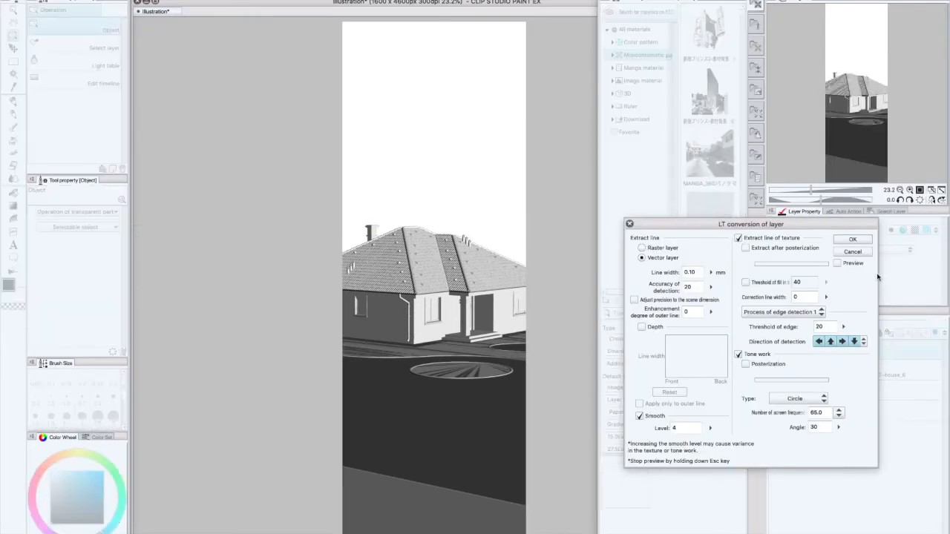
pyautogui.click(837, 263)
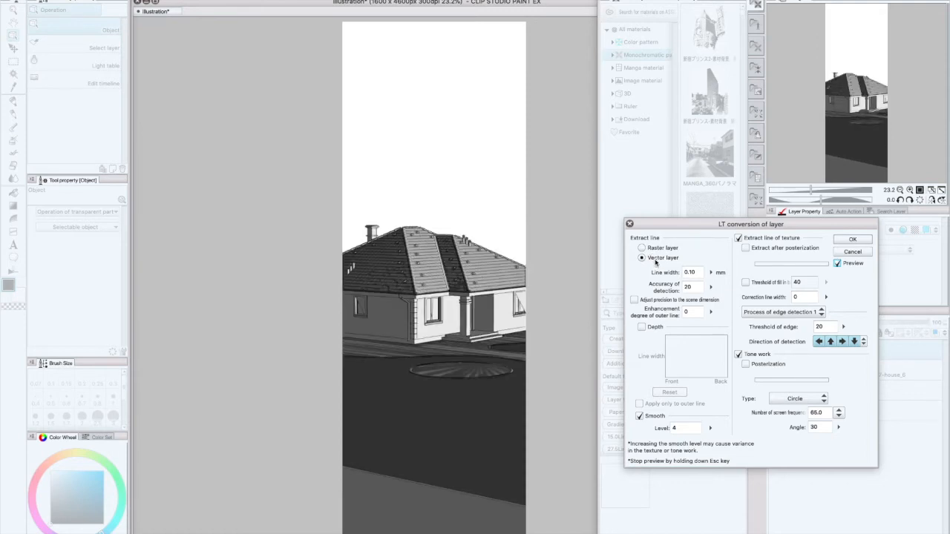
# Compare the preview with Extract after posterization on and with Extract line of texture off, restoring both options
pyautogui.click(746, 249)
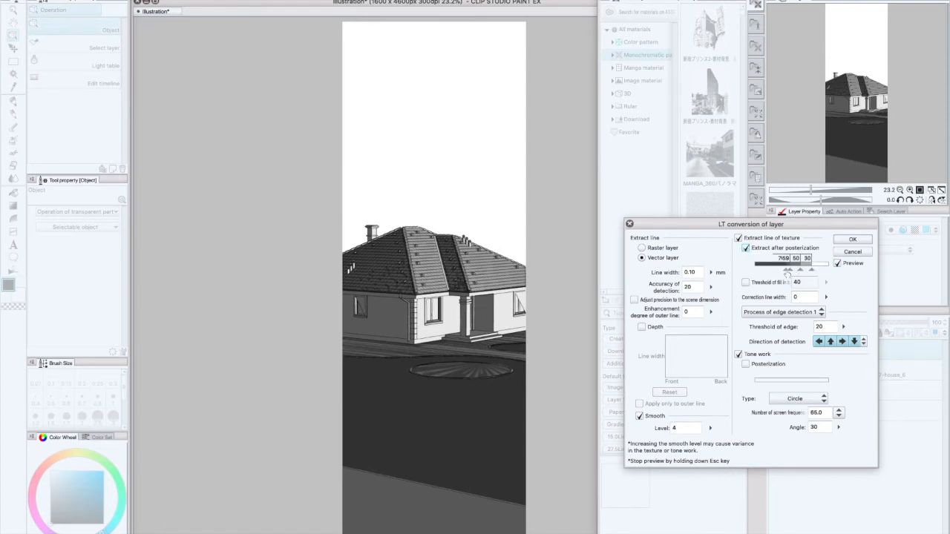
pyautogui.click(747, 248)
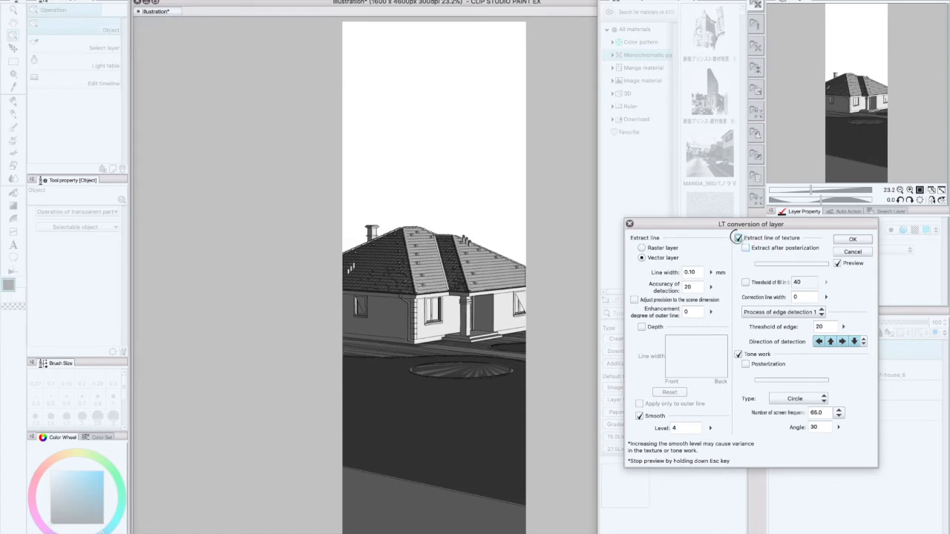
pyautogui.click(739, 238)
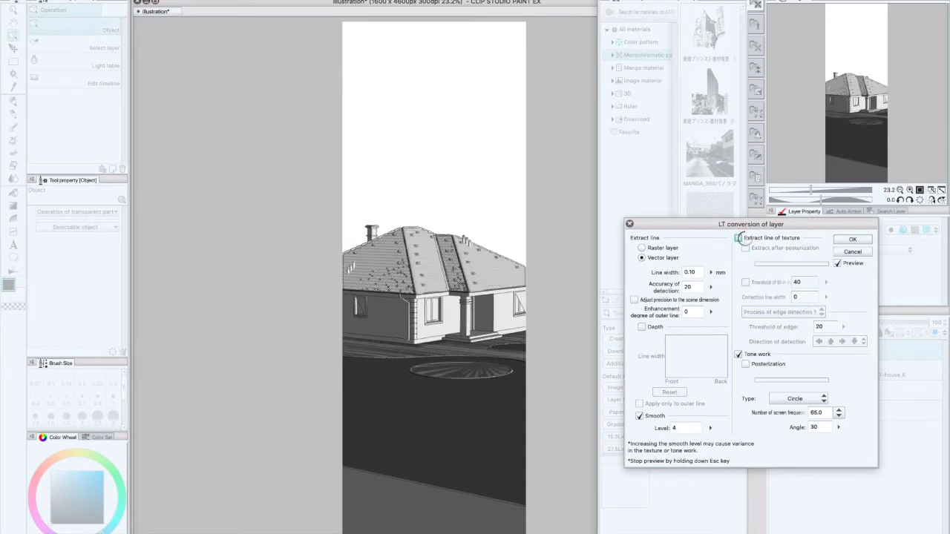
pyautogui.click(738, 238)
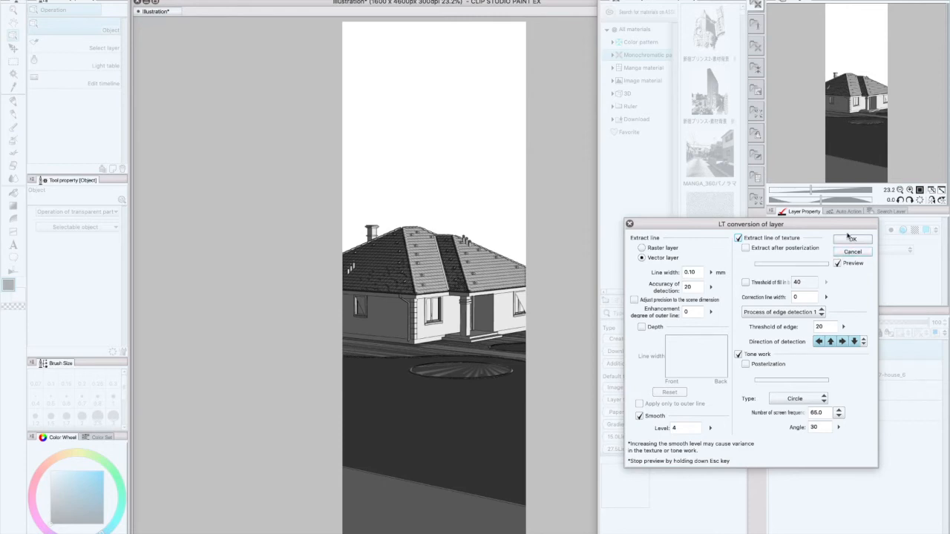
# Turn off Tone work and run the LT conversion with the vector layer option
pyautogui.click(739, 355)
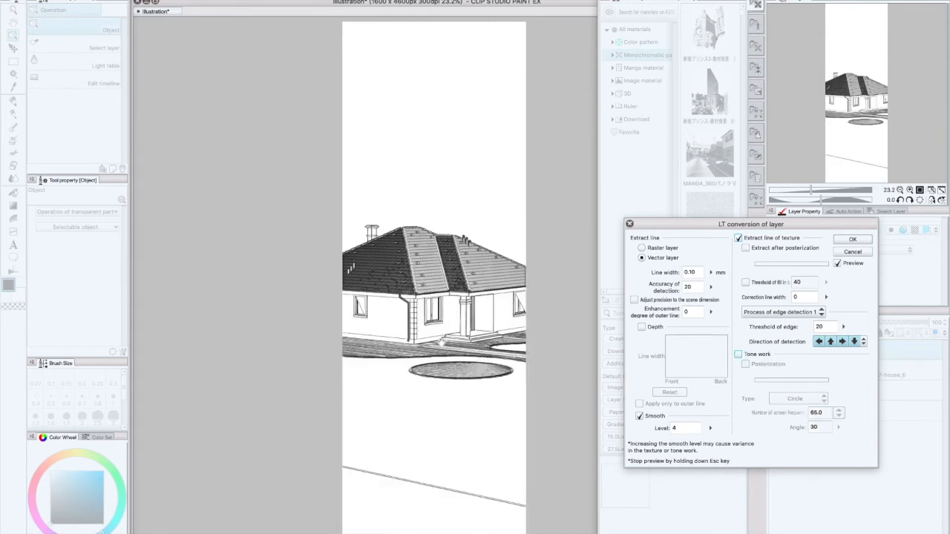
pyautogui.click(862, 239)
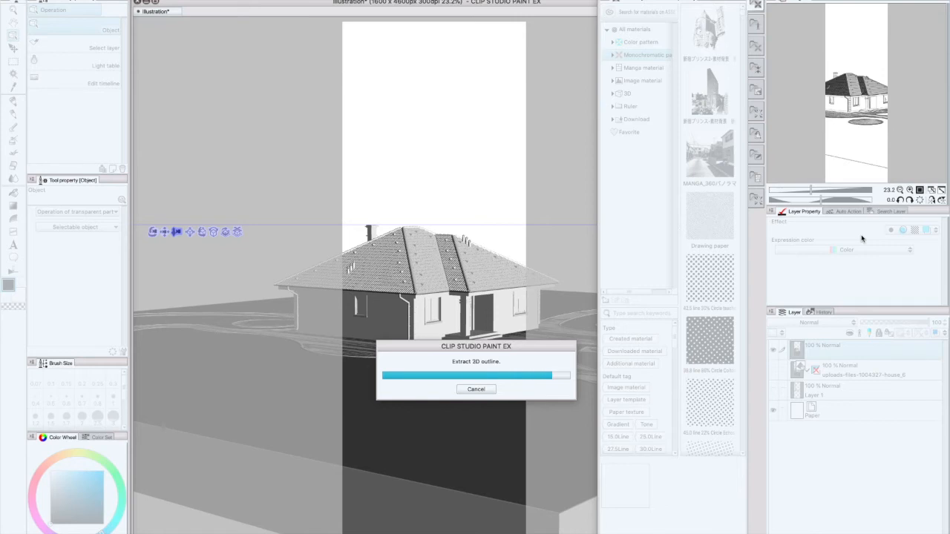
# Toggle the visibility of the Outline 2, Outline 1 and Fill 1 layers to examine what each contributes to the house
pyautogui.click(773, 367)
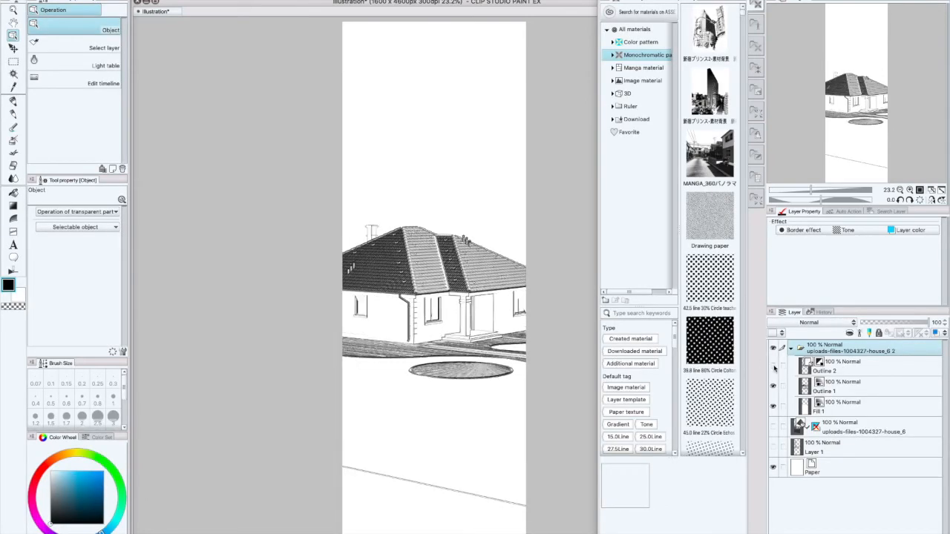
pyautogui.click(774, 366)
pyautogui.click(774, 385)
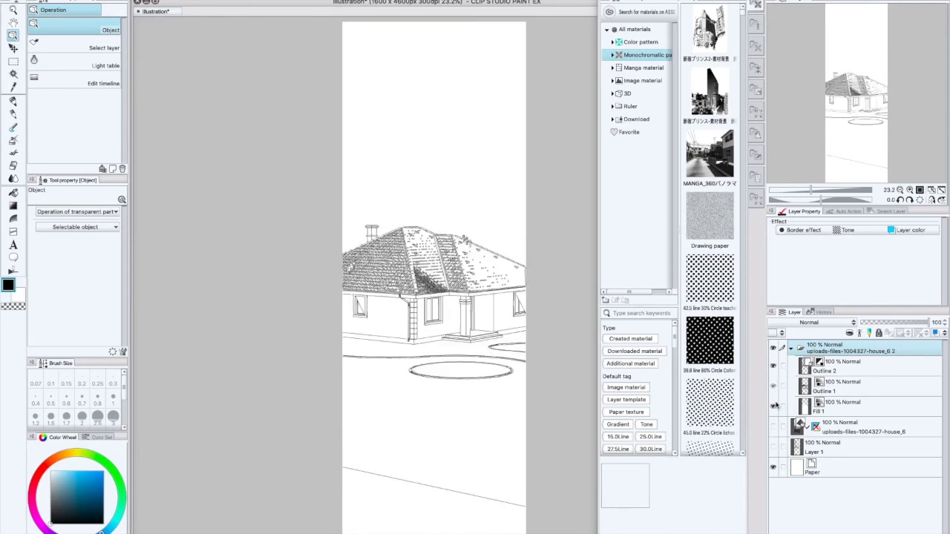
pyautogui.click(774, 387)
pyautogui.click(775, 387)
pyautogui.click(773, 368)
pyautogui.click(774, 368)
pyautogui.click(774, 386)
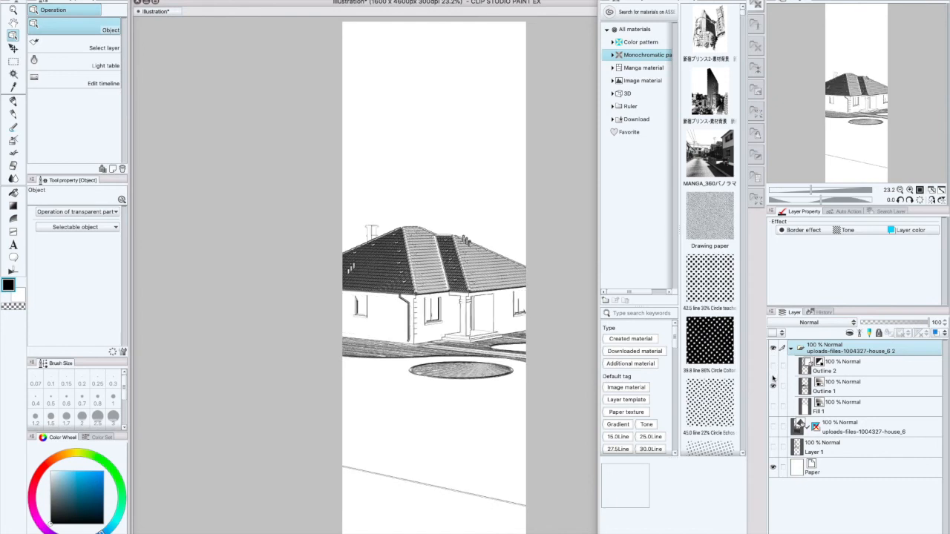
# Collapse the converted line art folder and add a new raster layer directly above the 3D house layer
pyautogui.click(791, 348)
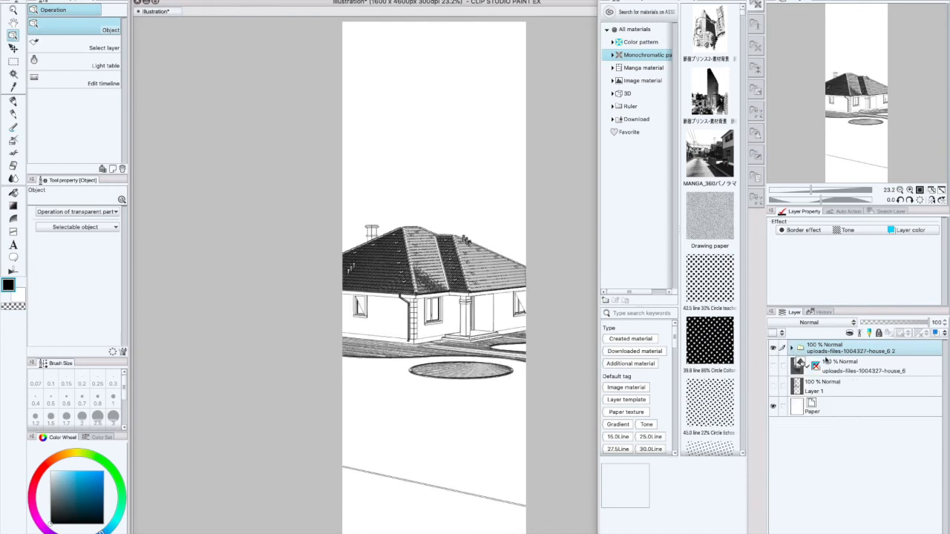
pyautogui.click(840, 387)
pyautogui.click(859, 367)
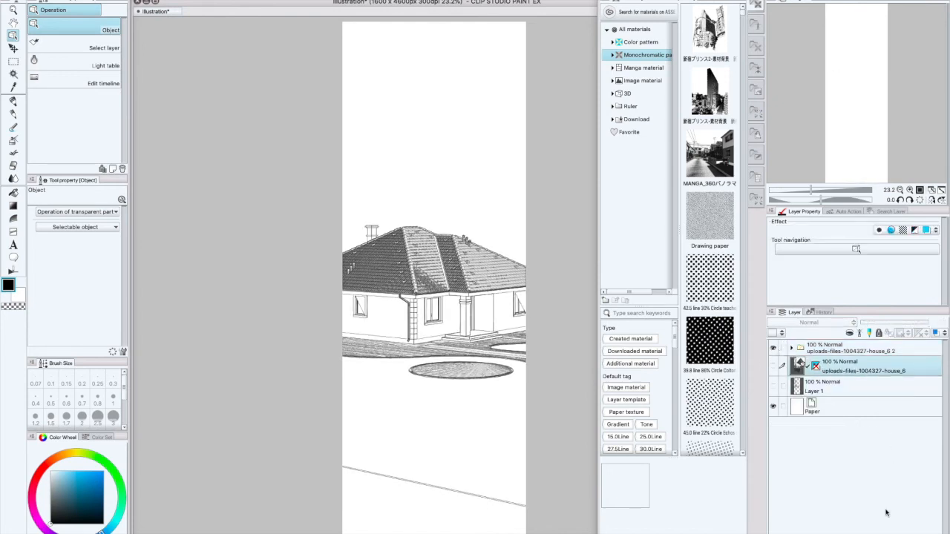
pyautogui.click(884, 533)
# Try a blue Milli pen scribble across the house walls on the new layer, and undo it
pyautogui.click(13, 101)
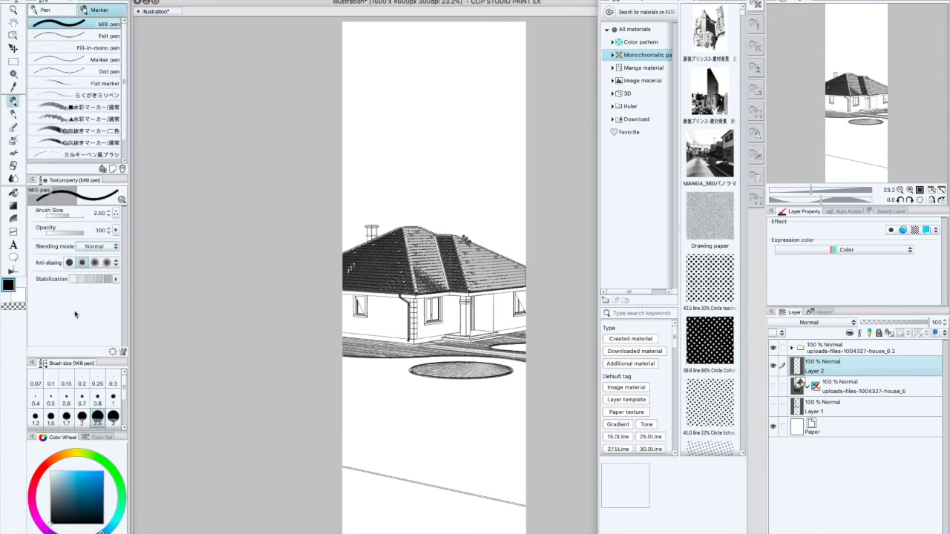
pyautogui.moveTo(443, 269)
pyautogui.mouseDown()
pyautogui.moveTo(431, 305)
pyautogui.moveTo(484, 333)
pyautogui.moveTo(487, 363)
pyautogui.mouseUp()
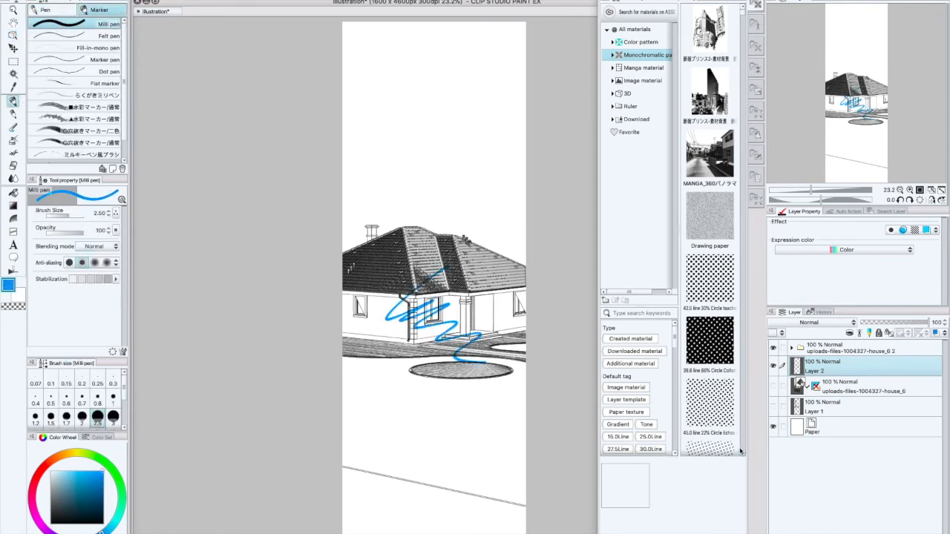
pyautogui.hotkey('ctrl', 'z')
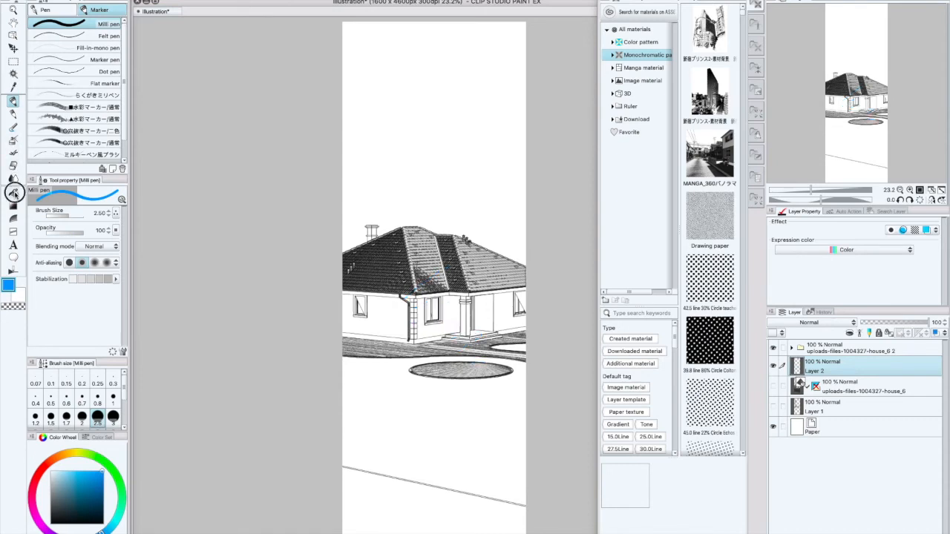
# Try a blue fill on the house wall with Refer only to editing layer, and undo it
pyautogui.click(14, 193)
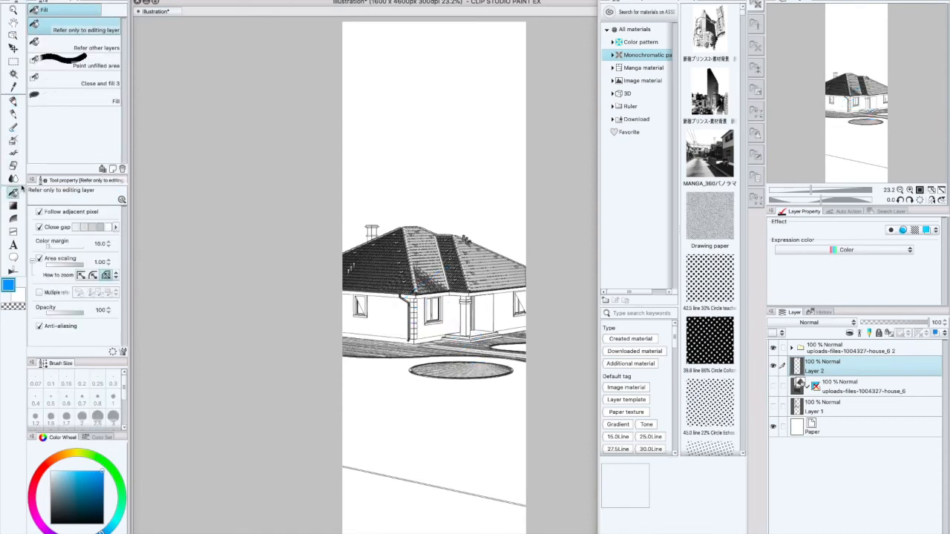
pyautogui.click(496, 315)
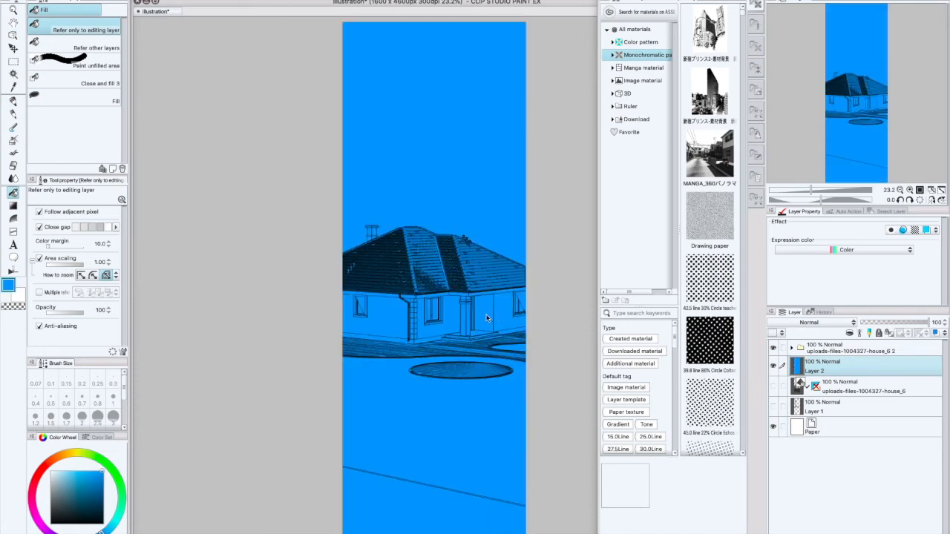
pyautogui.hotkey('ctrl', 'z')
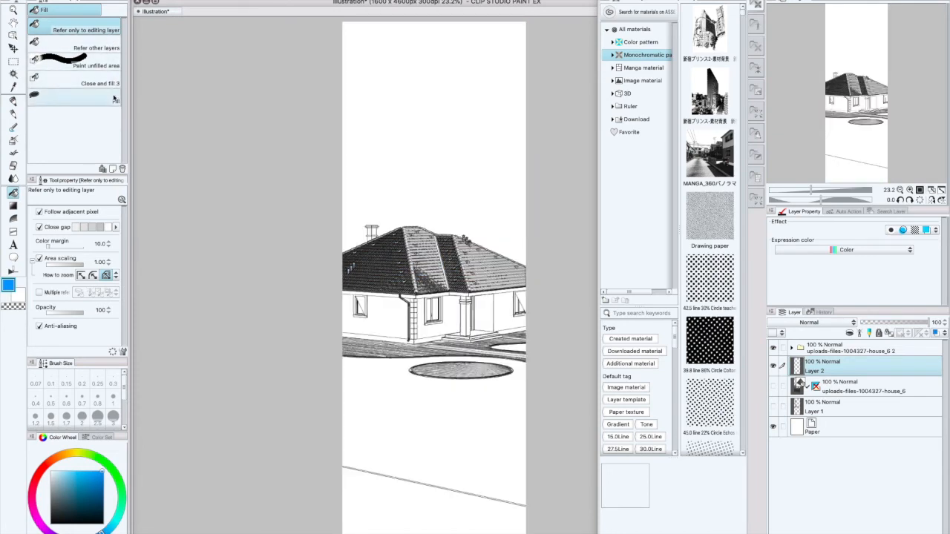
# Fill the house walls and porch areas with blue on Layer 2 using the Refer other layers fill
pyautogui.click(110, 46)
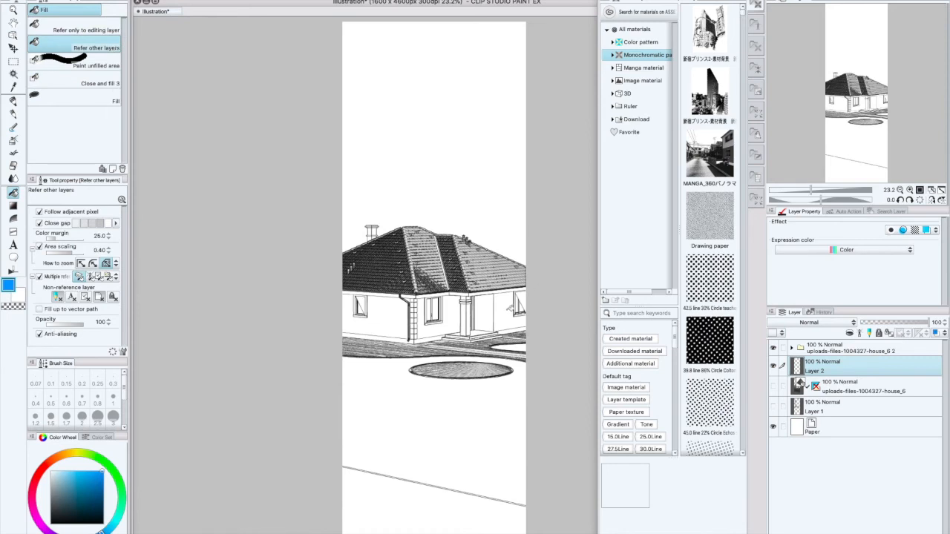
pyautogui.click(510, 308)
pyautogui.click(486, 312)
pyautogui.click(428, 330)
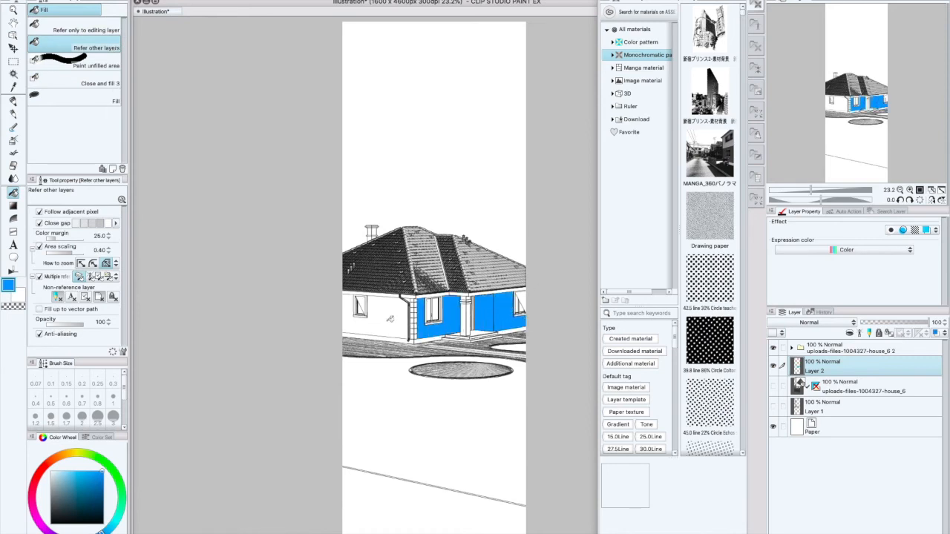
pyautogui.click(388, 319)
pyautogui.click(446, 297)
pyautogui.click(471, 319)
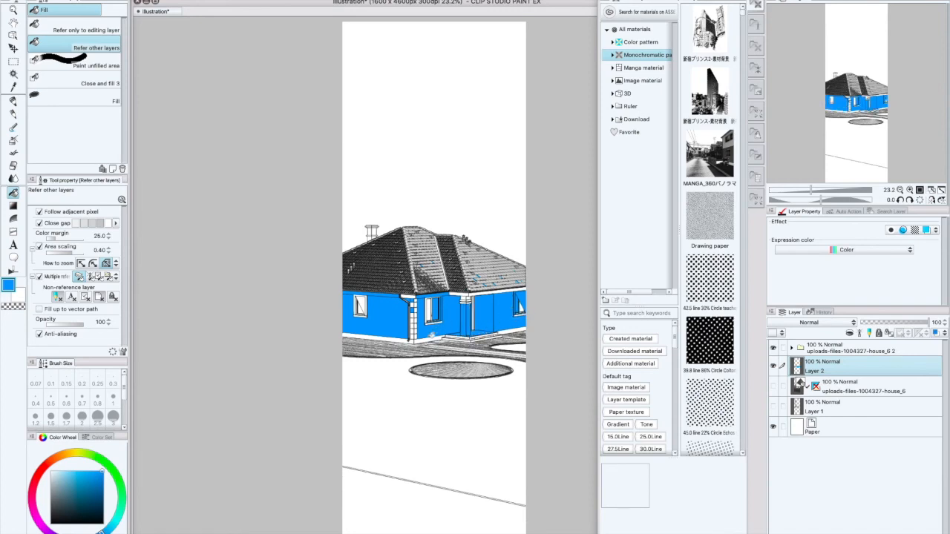
# Undo all the blue fills on the house walls and porch
pyautogui.hotkey('ctrl', 'z')
pyautogui.hotkey('ctrl', 'z')
pyautogui.hotkey('ctrl', 'z')
pyautogui.hotkey('ctrl', 'z')
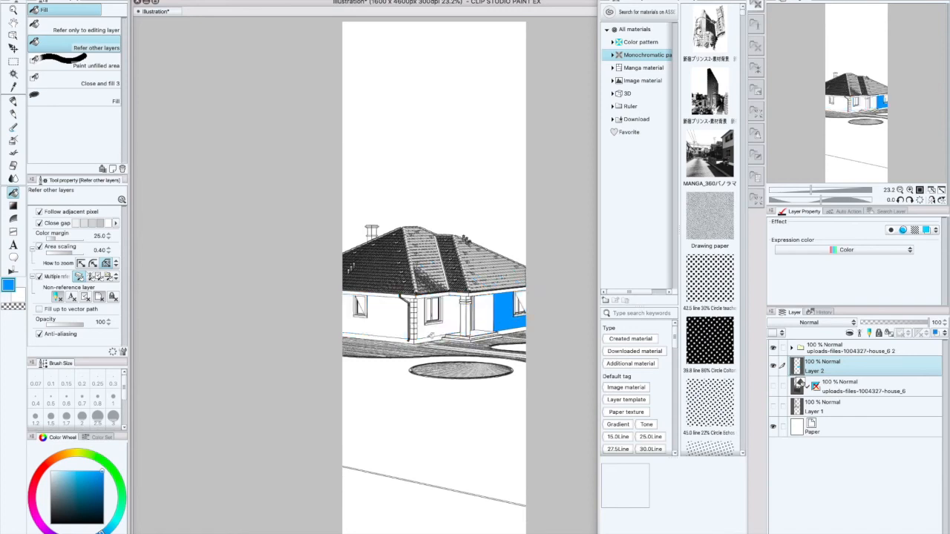
pyautogui.hotkey('ctrl', 'z')
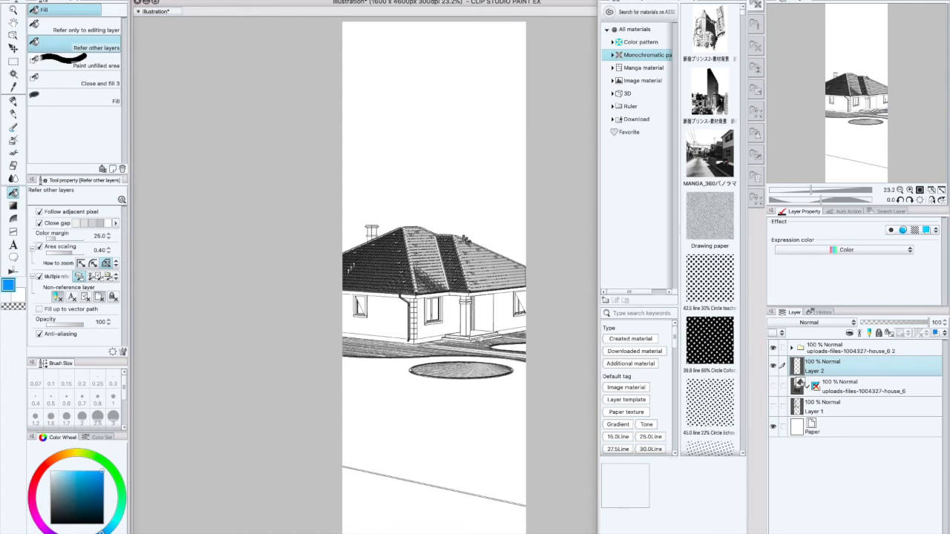